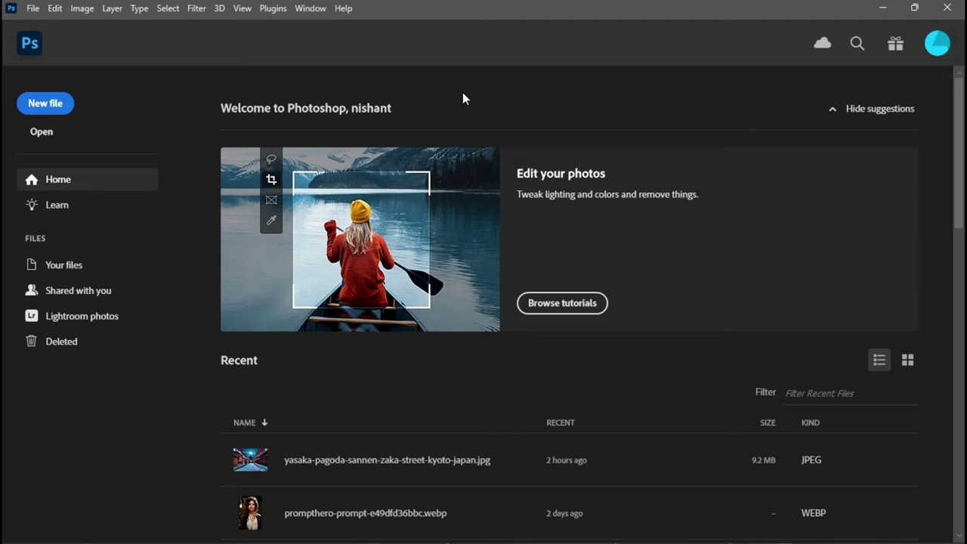
# Open the sunset lake photo pexels-james-wheeler-1486974.jpg from the Home screen
pyautogui.click(41, 132)
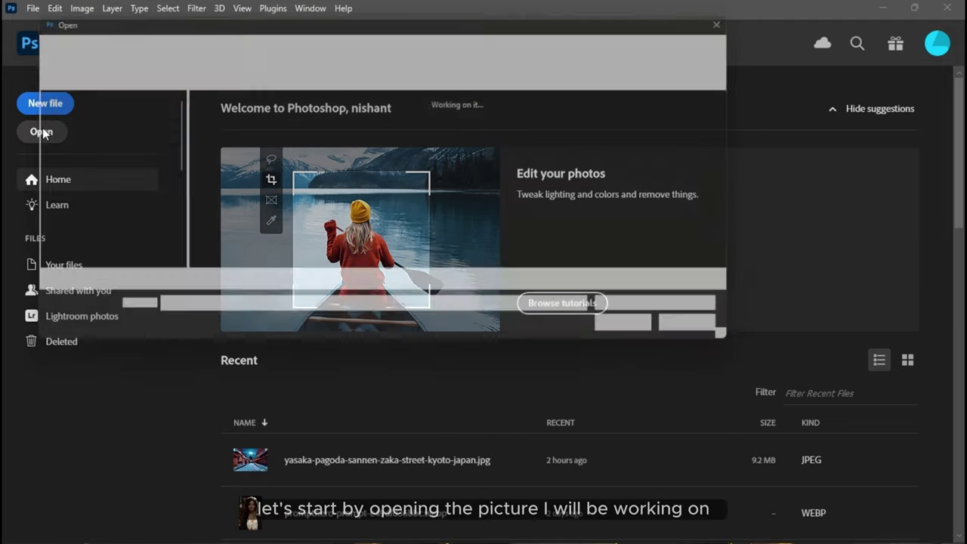
pyautogui.click(201, 136)
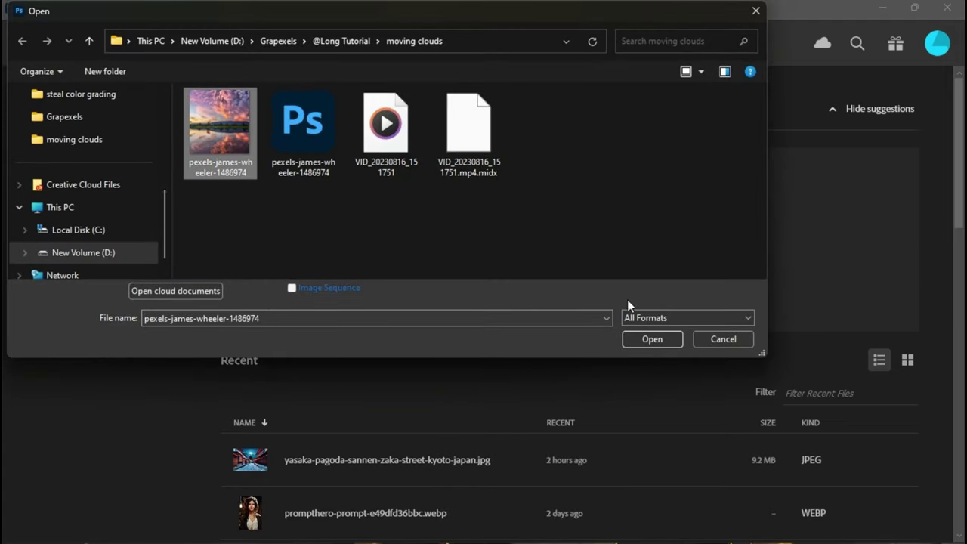
pyautogui.click(649, 339)
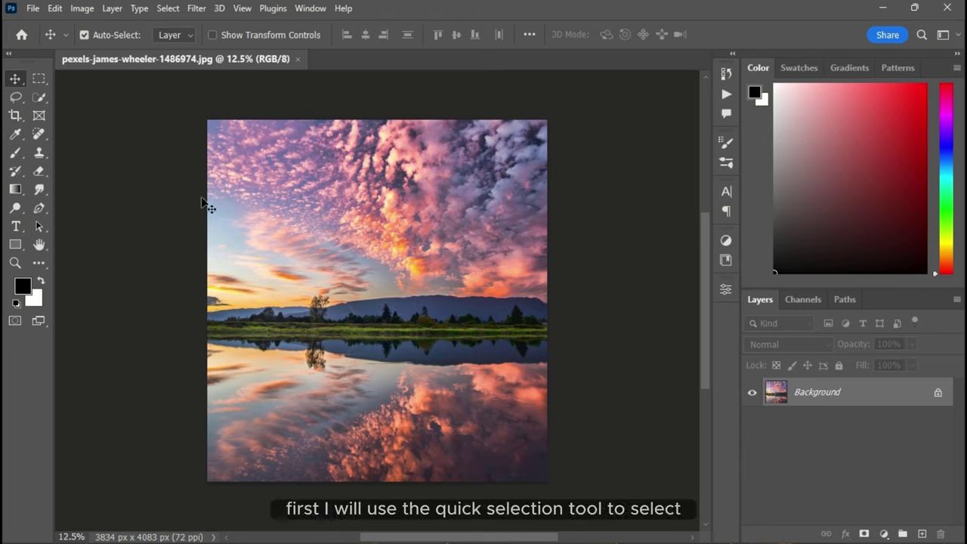
# Quick-select the horizon strip of hills, trees and water, adding the lone tree and its reflection
pyautogui.click(44, 94)
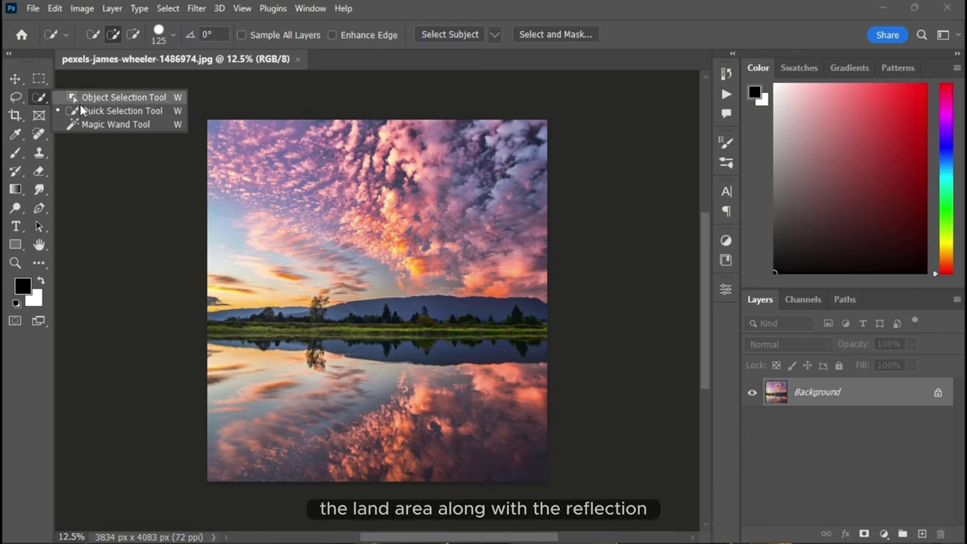
pyautogui.click(84, 112)
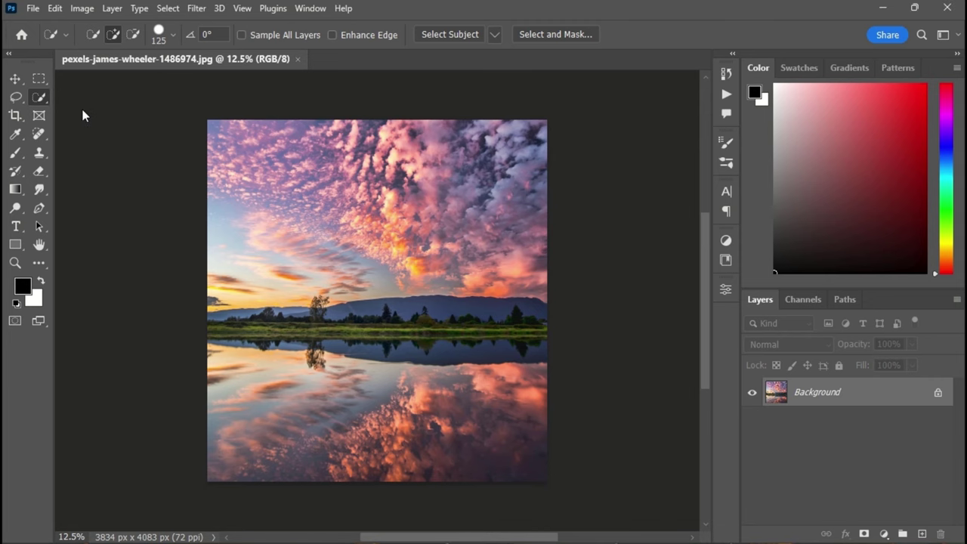
pyautogui.moveTo(216, 326)
pyautogui.mouseDown()
pyautogui.moveTo(419, 334)
pyautogui.moveTo(539, 325)
pyautogui.mouseUp()
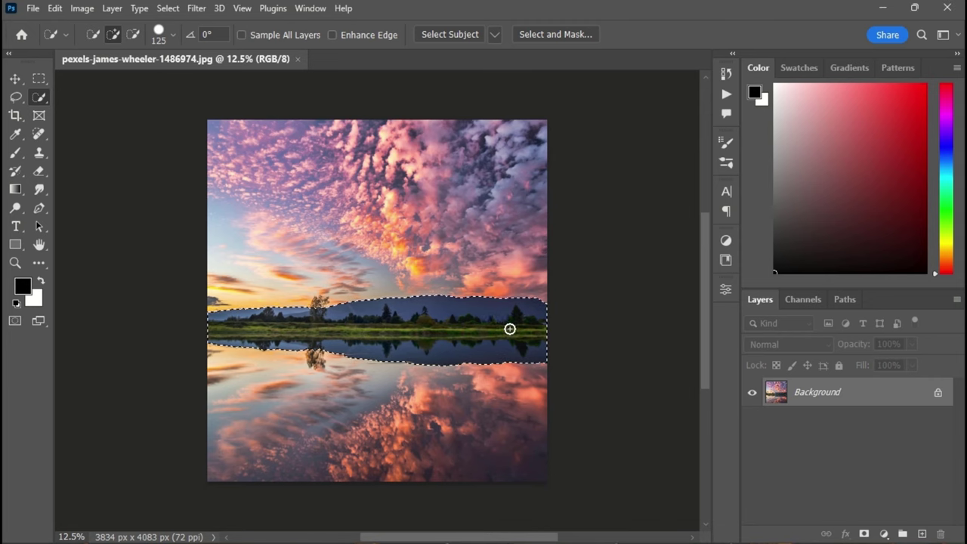
pyautogui.scroll(2, 312, 288)
pyautogui.scroll(2, 308, 289)
pyautogui.press('[')
pyautogui.press('[')
pyautogui.press('[')
pyautogui.press('[')
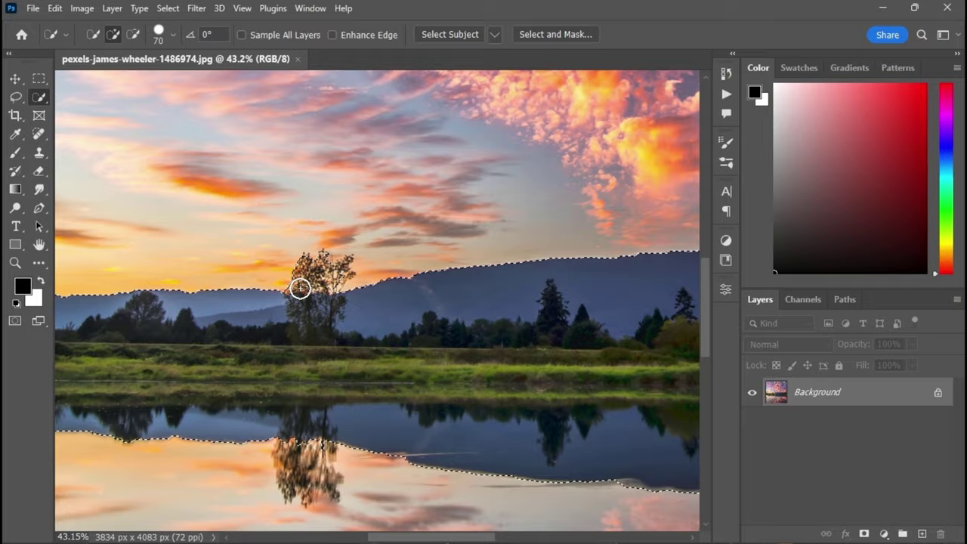
pyautogui.scroll(1, 300, 288)
pyautogui.press('[')
pyautogui.press('[')
pyautogui.press('[')
pyautogui.press('[')
pyautogui.press('[')
pyautogui.moveTo(324, 249)
pyautogui.mouseDown()
pyautogui.moveTo(293, 260)
pyautogui.moveTo(325, 249)
pyautogui.moveTo(359, 255)
pyautogui.moveTo(336, 264)
pyautogui.mouseUp()
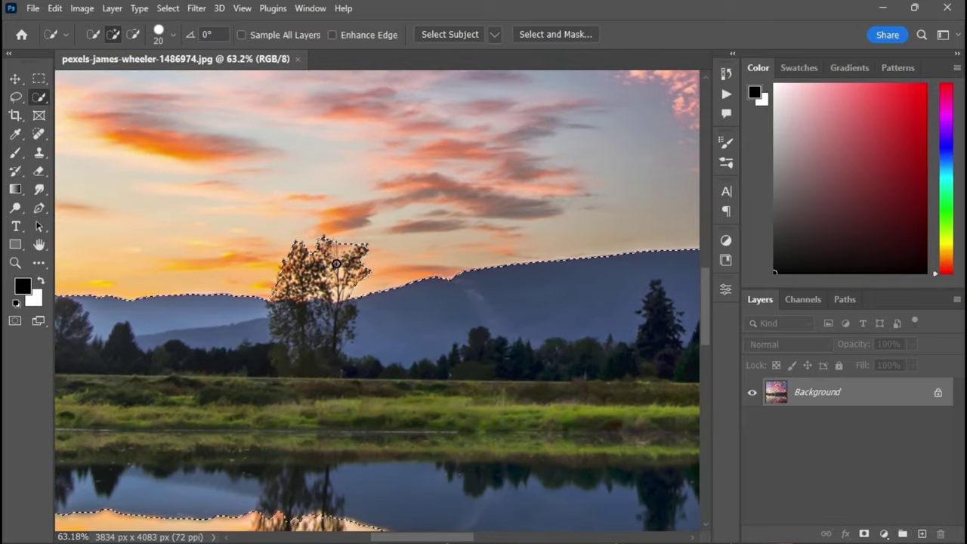
pyautogui.scroll(-1, 336, 263)
pyautogui.moveTo(302, 295)
pyautogui.mouseDown()
pyautogui.moveTo(278, 322)
pyautogui.moveTo(271, 304)
pyautogui.moveTo(306, 359)
pyautogui.moveTo(334, 320)
pyautogui.mouseUp()
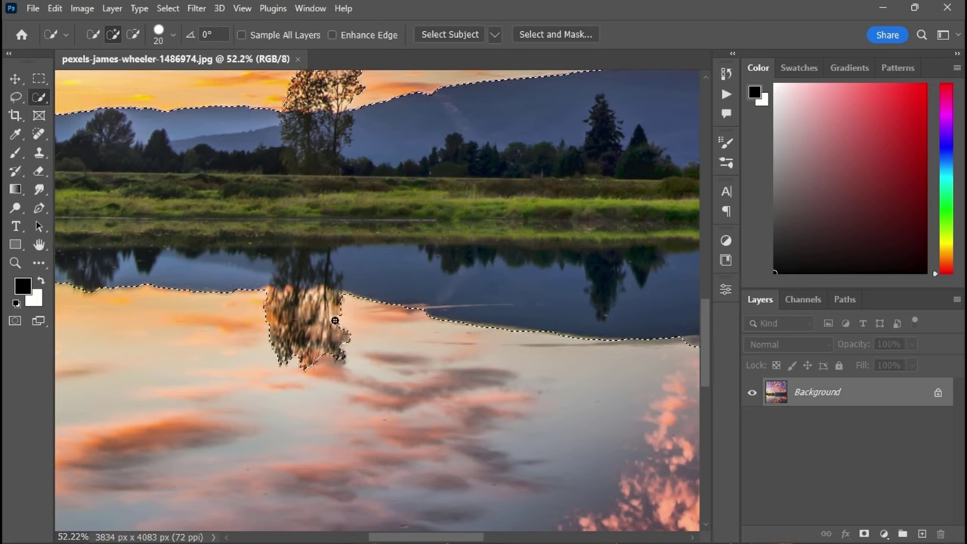
pyautogui.scroll(-4, 334, 321)
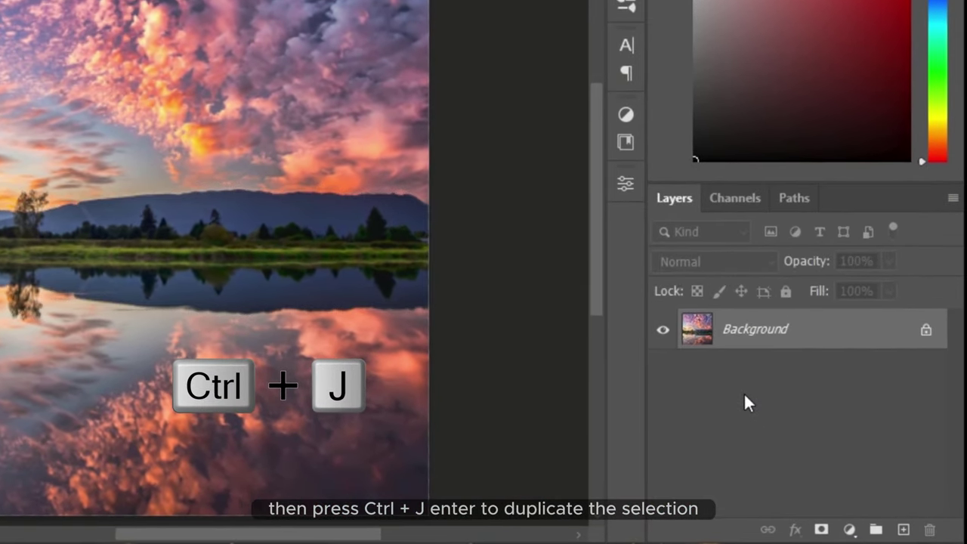
# Copy the selected land strip to a new layer named 'land'
pyautogui.hotkey('ctrl', 'j')
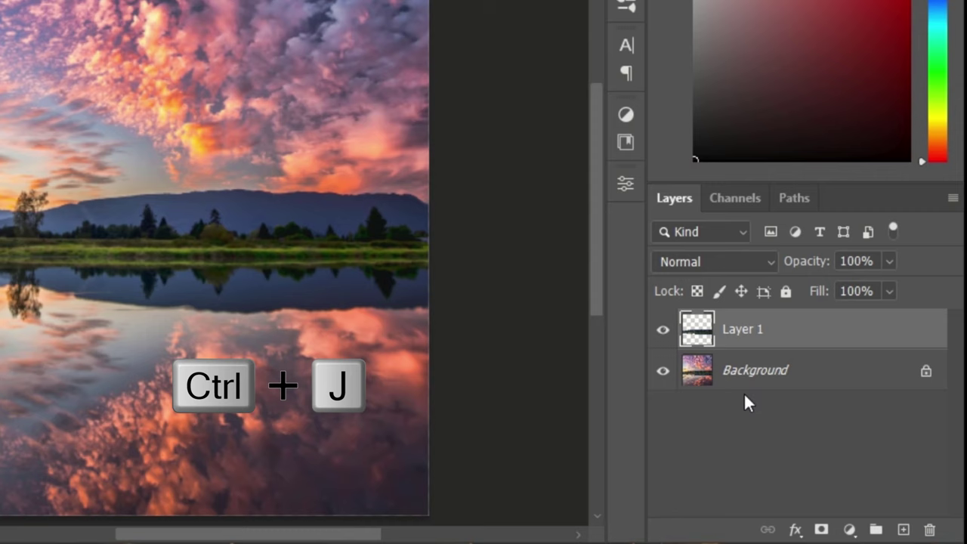
pyautogui.doubleClick(748, 330)
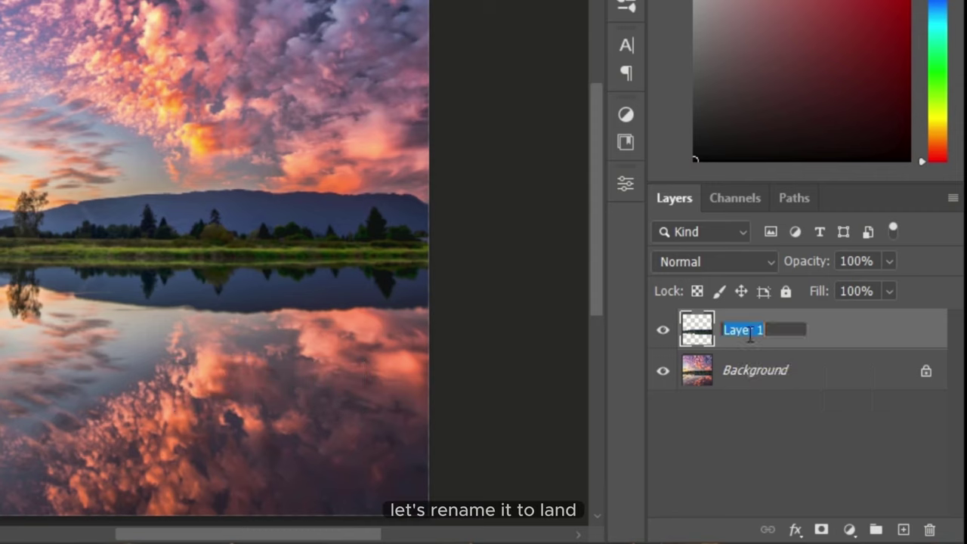
pyautogui.press('Return')
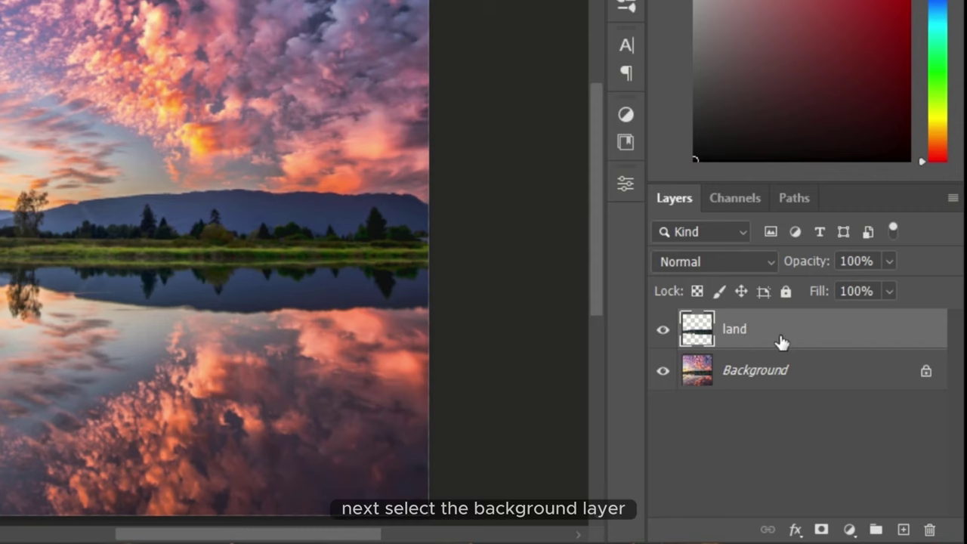
# On Background, quick-select the sky above the ridge and lasso out a gap around the tree
pyautogui.click(783, 371)
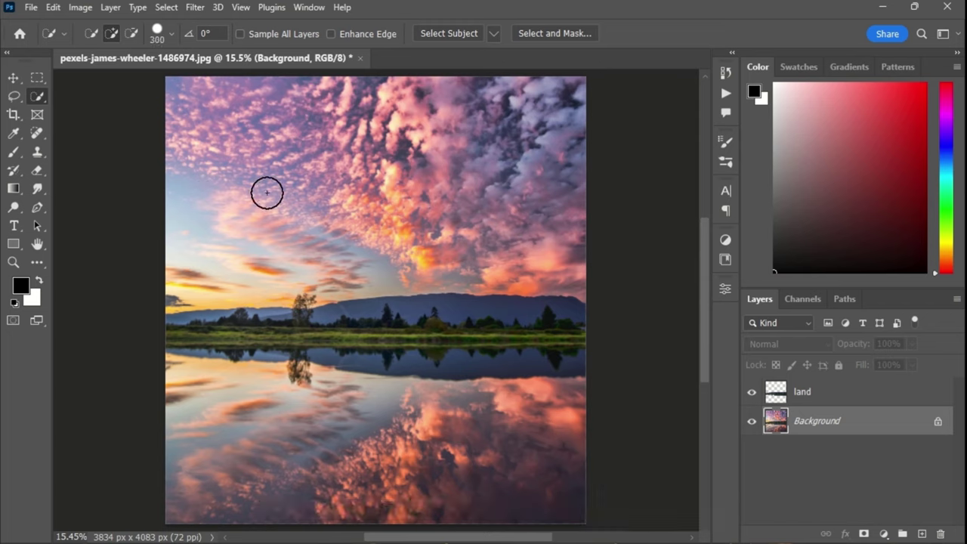
pyautogui.moveTo(266, 192)
pyautogui.mouseDown()
pyautogui.moveTo(245, 173)
pyautogui.moveTo(516, 152)
pyautogui.moveTo(459, 103)
pyautogui.moveTo(229, 88)
pyautogui.moveTo(238, 189)
pyautogui.moveTo(216, 246)
pyautogui.moveTo(516, 232)
pyautogui.mouseUp()
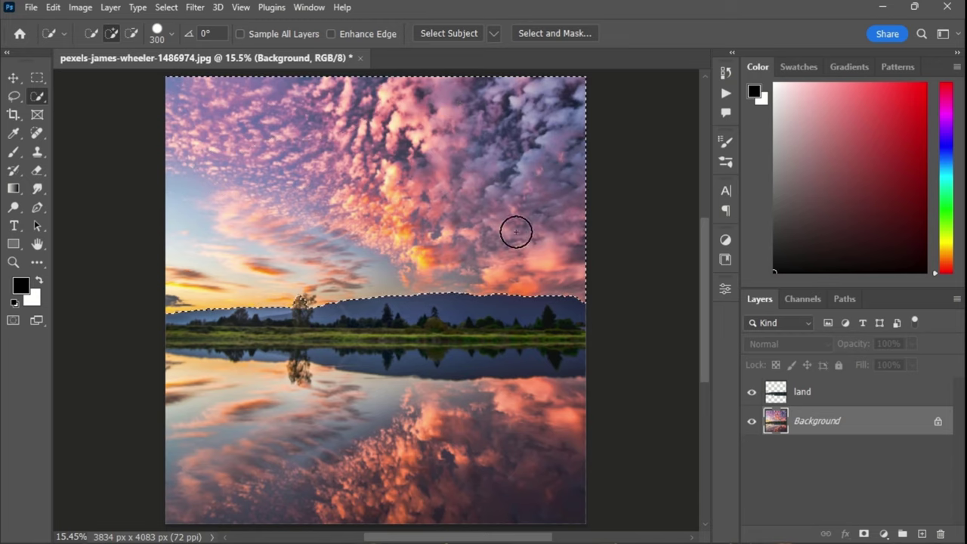
pyautogui.scroll(8, 294, 306)
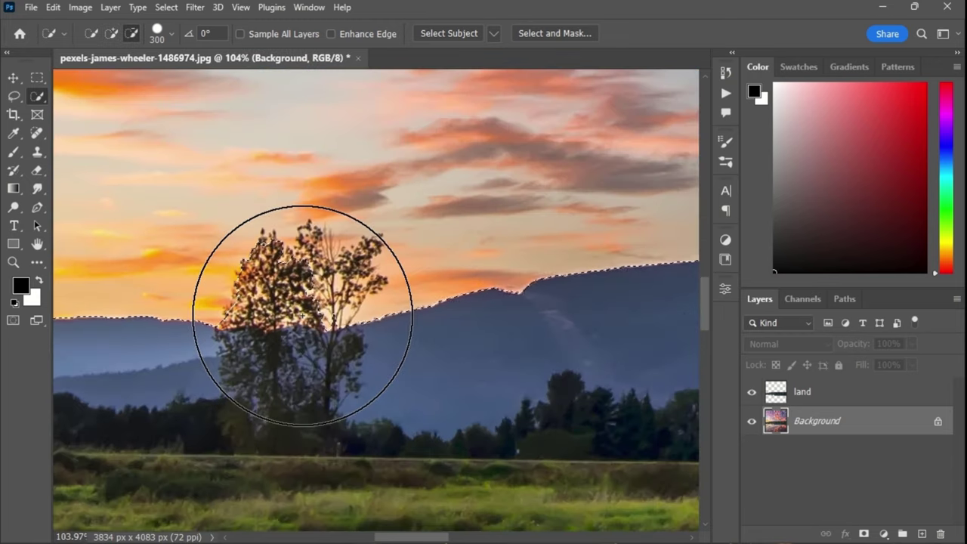
pyautogui.click(14, 96)
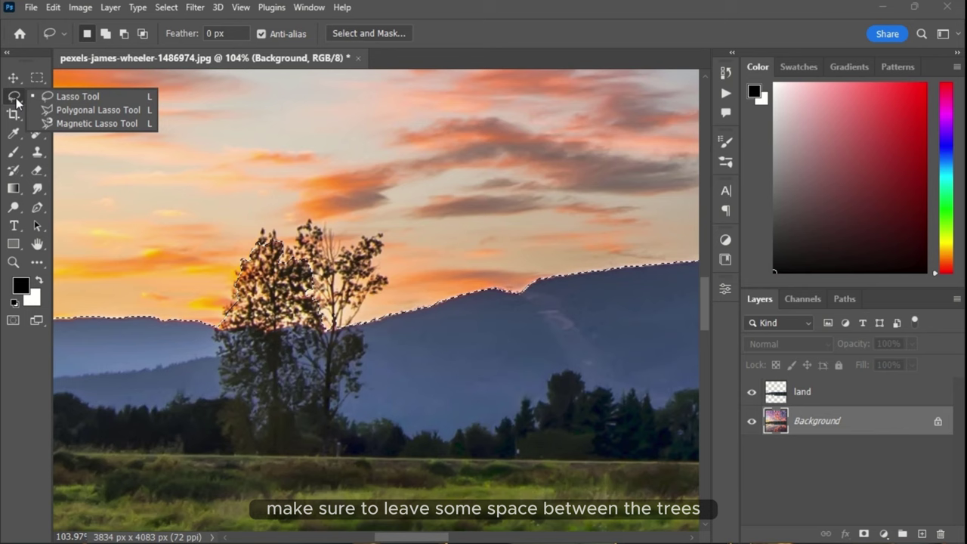
pyautogui.click(68, 96)
pyautogui.moveTo(257, 242)
pyautogui.mouseDown()
pyautogui.moveTo(227, 332)
pyautogui.moveTo(221, 311)
pyautogui.mouseUp()
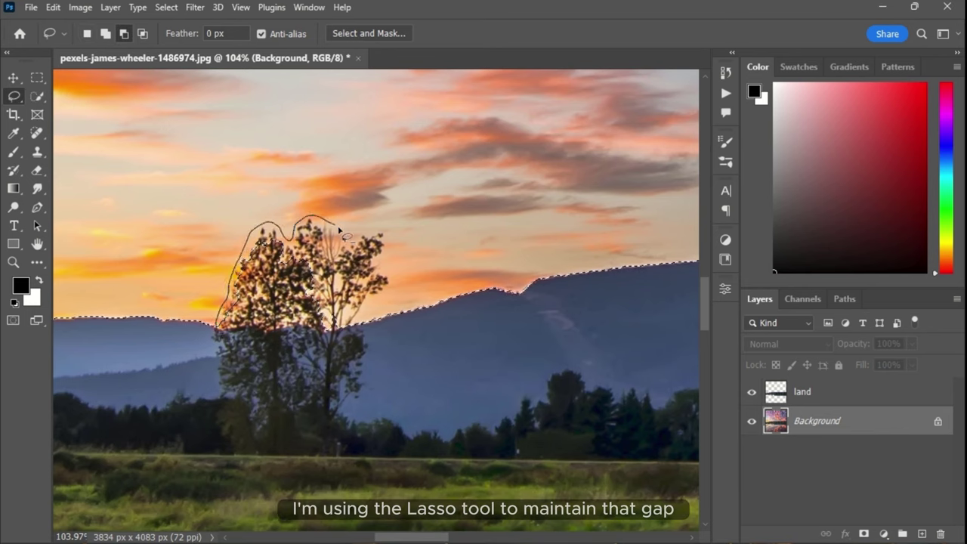
pyautogui.moveTo(340, 228); pyautogui.dragTo(373, 234)
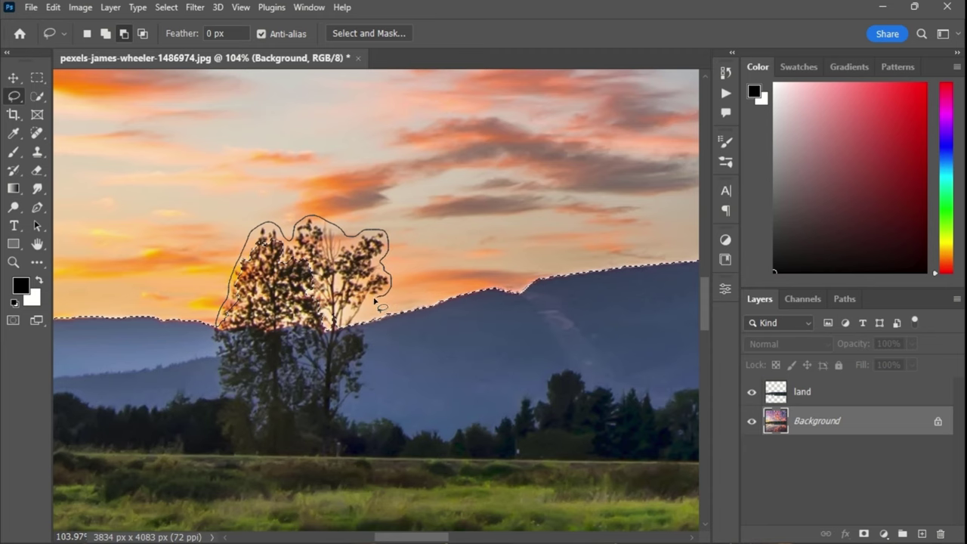
pyautogui.moveTo(318, 346); pyautogui.dragTo(317, 344)
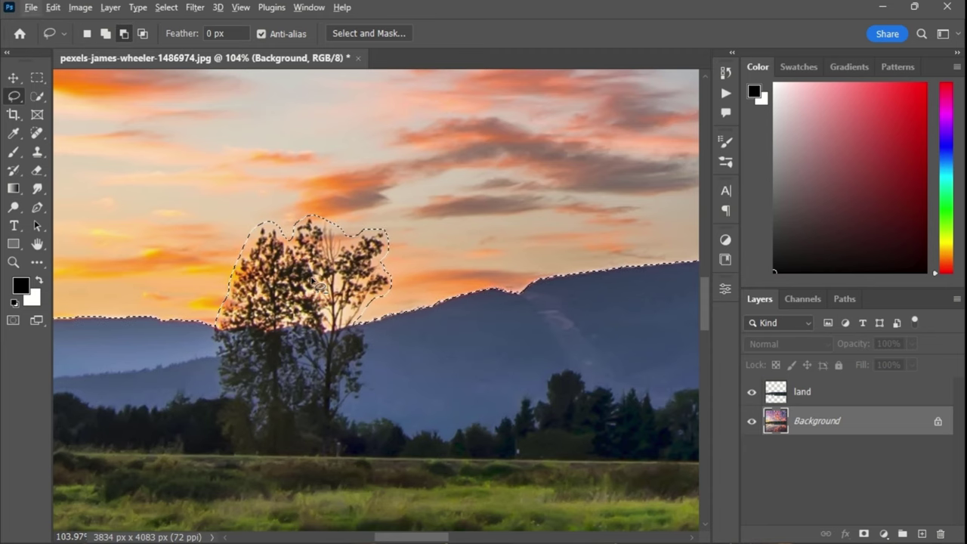
pyautogui.hotkey('ctrl', '0')
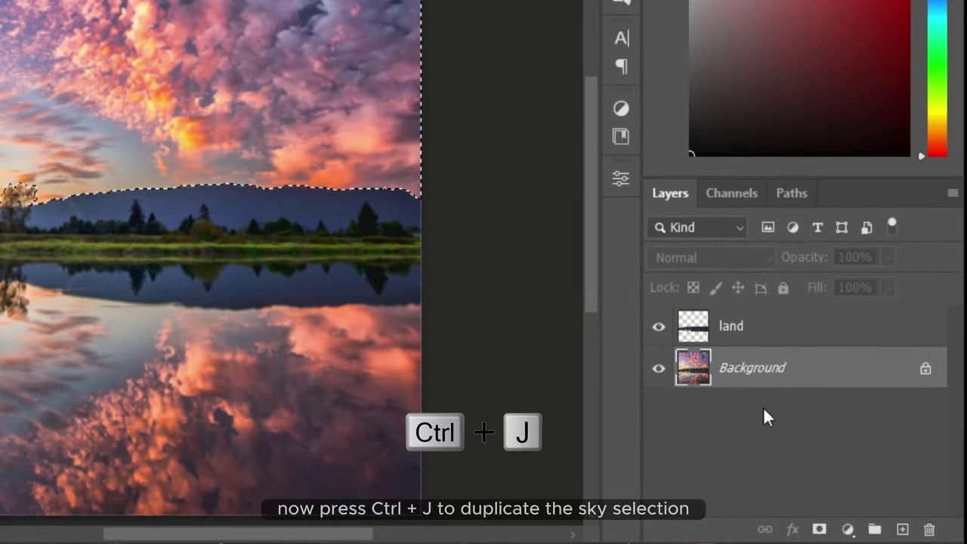
# Copy the sky selection to a new layer named 'sky', then reselect Background
pyautogui.hotkey('ctrl', 'j')
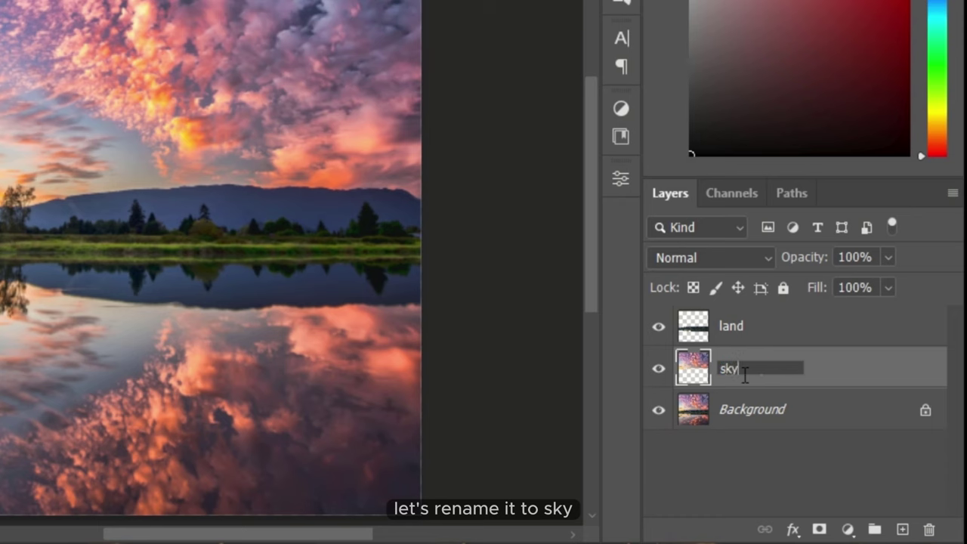
pyautogui.press('Return')
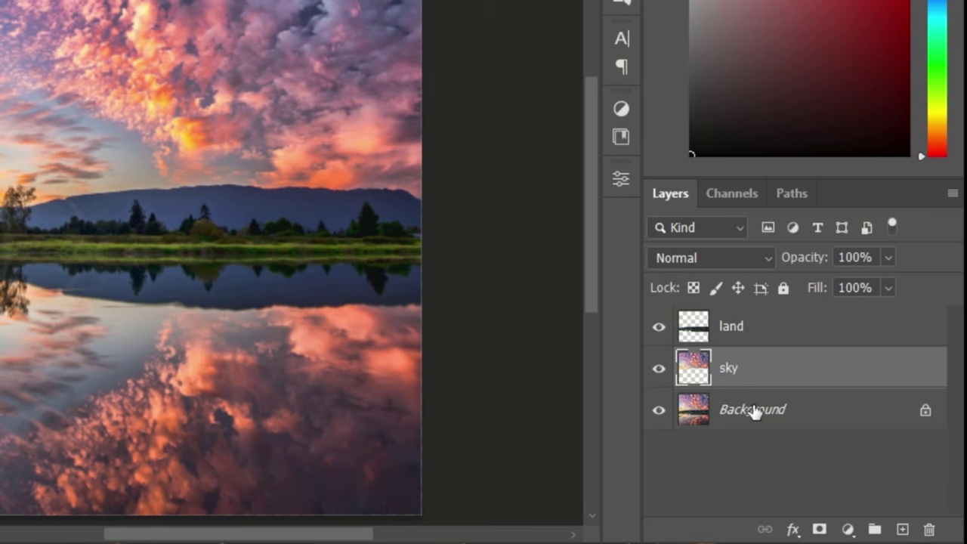
pyautogui.click(752, 409)
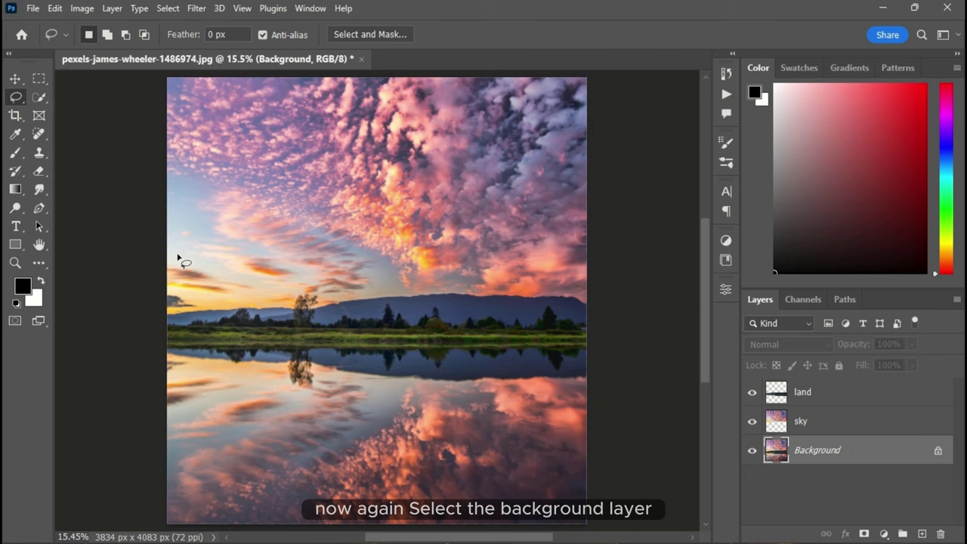
# Quick-select the water reflection below the shoreline, lassoing out the reflected tree
pyautogui.click(38, 98)
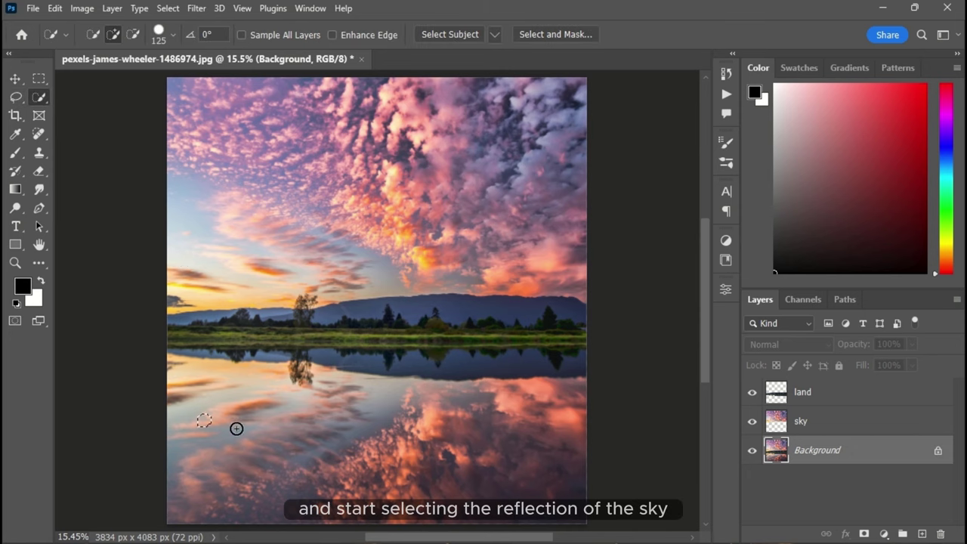
pyautogui.moveTo(237, 428); pyautogui.dragTo(498, 466)
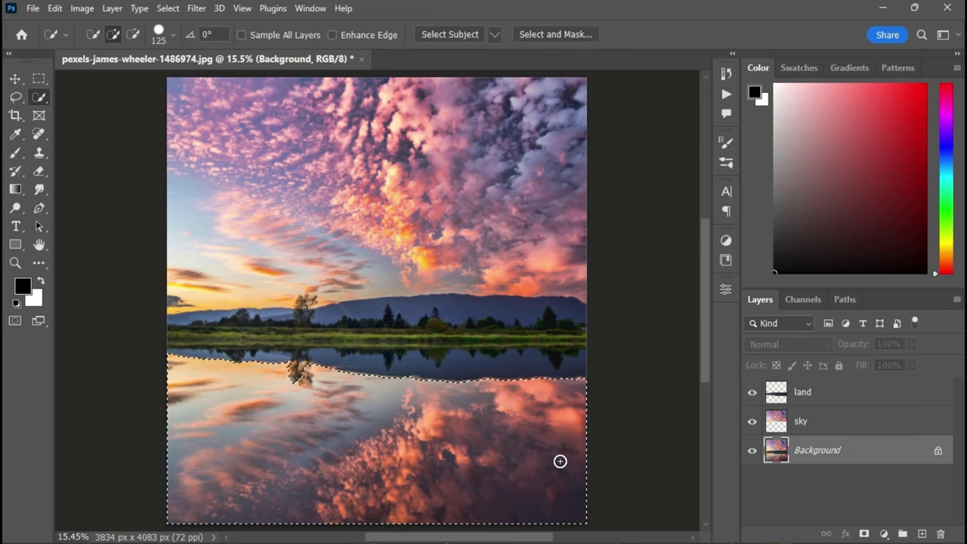
pyautogui.scroll(3, 300, 370)
pyautogui.scroll(2, 293, 371)
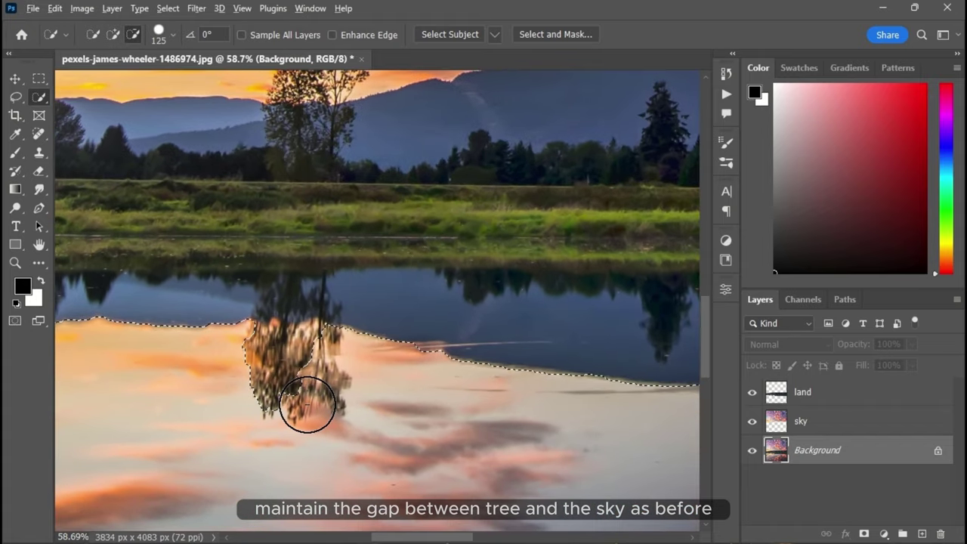
pyautogui.moveTo(15, 97); pyautogui.dragTo(68, 100)
pyautogui.moveTo(262, 329); pyautogui.dragTo(251, 348)
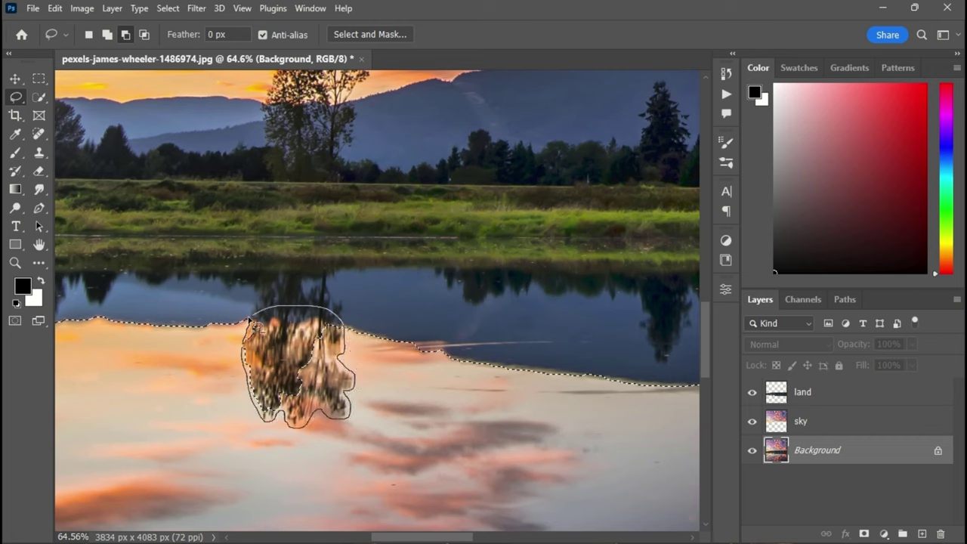
pyautogui.moveTo(250, 320); pyautogui.dragTo(250, 320)
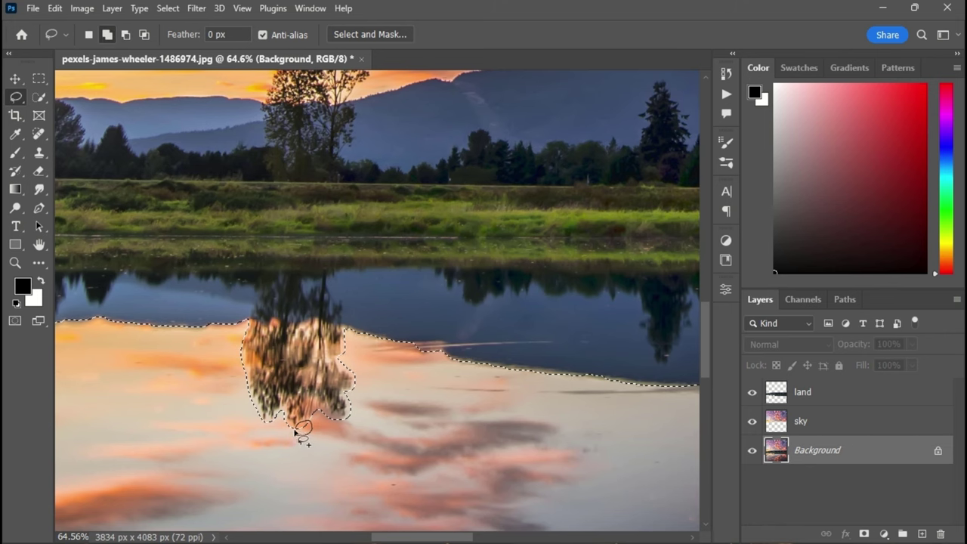
pyautogui.hotkey('ctrl', '0')
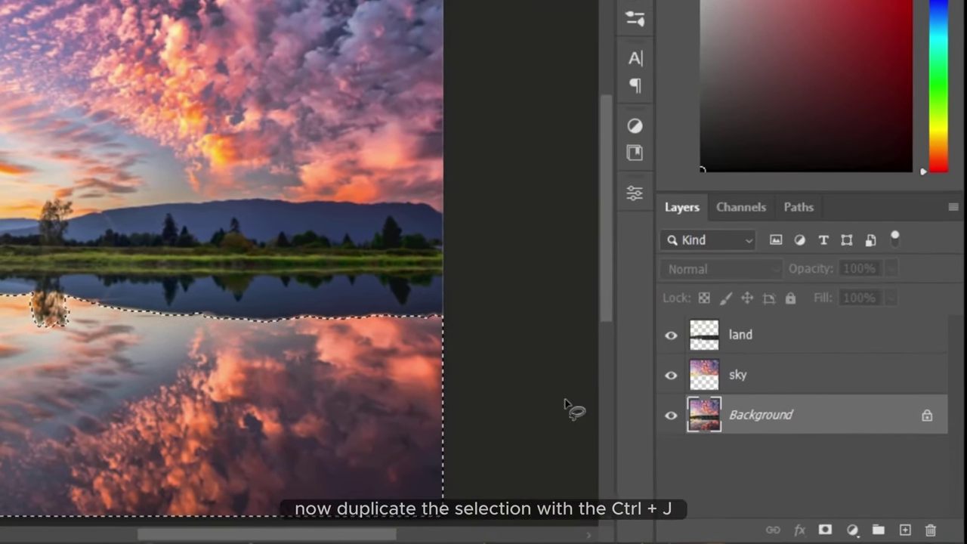
# Copy the reflection to a new layer named 'sky reflection' and show the rulers
pyautogui.hotkey('ctrl', 'j')
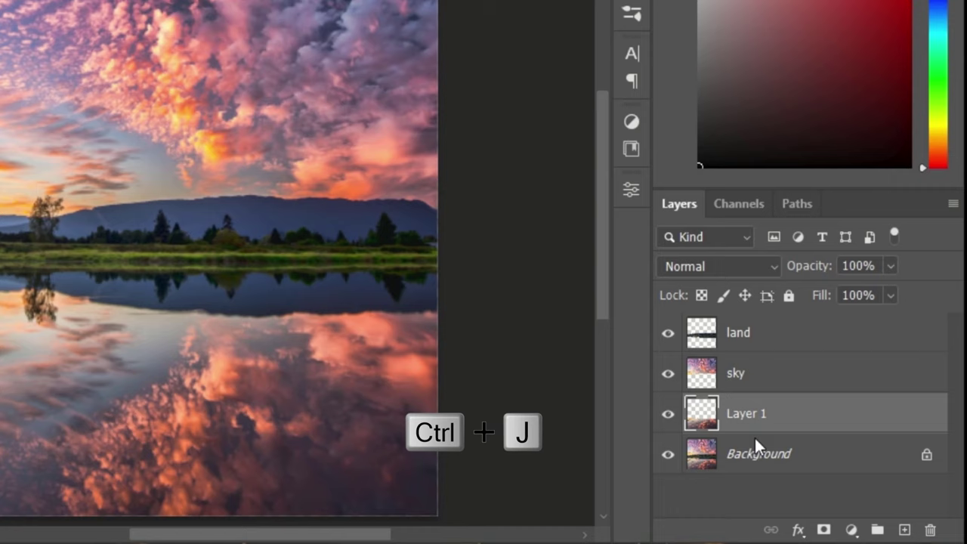
pyautogui.doubleClick(746, 420)
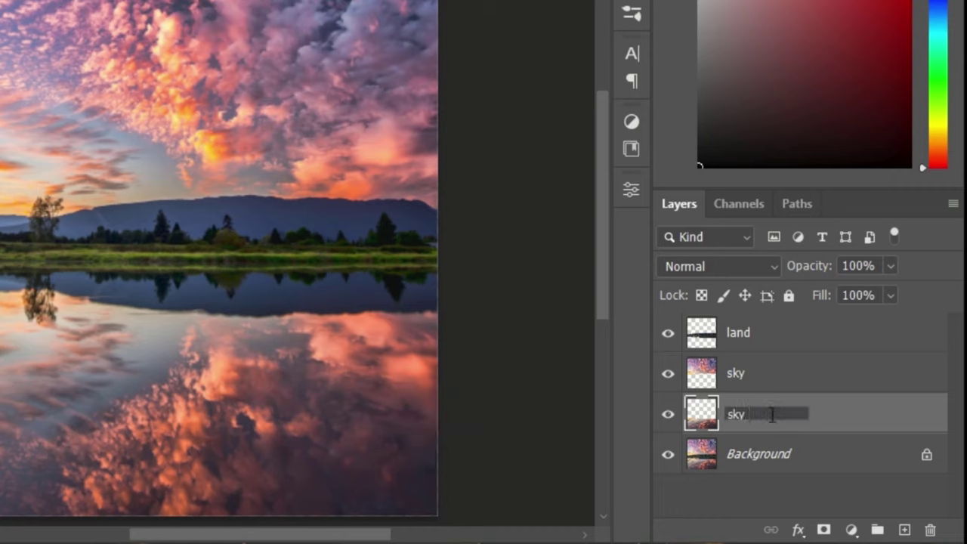
pyautogui.write('sky reflection')
pyautogui.press('Return')
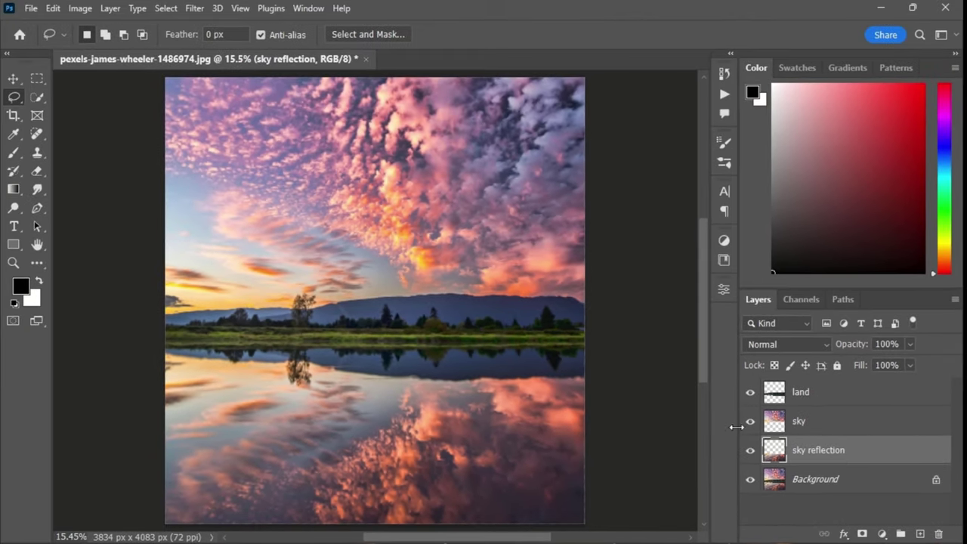
pyautogui.hotkey('ctrl', 'r')
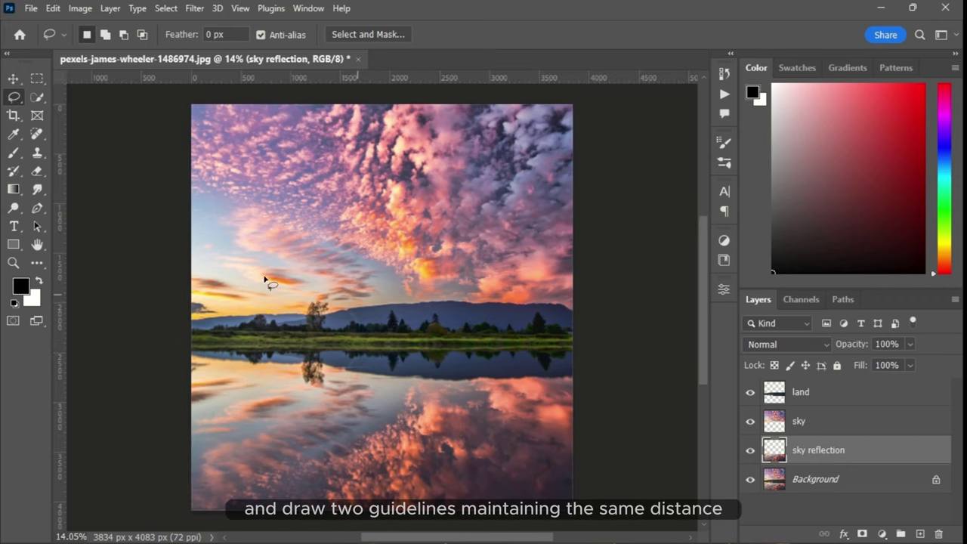
# Drag vertical guides out to sit equally outside the photo's left and right edges
pyautogui.moveTo(61, 265)
pyautogui.mouseDown()
pyautogui.moveTo(75, 257)
pyautogui.moveTo(101, 259)
pyautogui.moveTo(62, 266)
pyautogui.moveTo(658, 291)
pyautogui.moveTo(685, 302)
pyautogui.mouseUp()
# With the Move tool active, create a video timeline from Window > Timeline and select the sky layer
pyautogui.press('v')
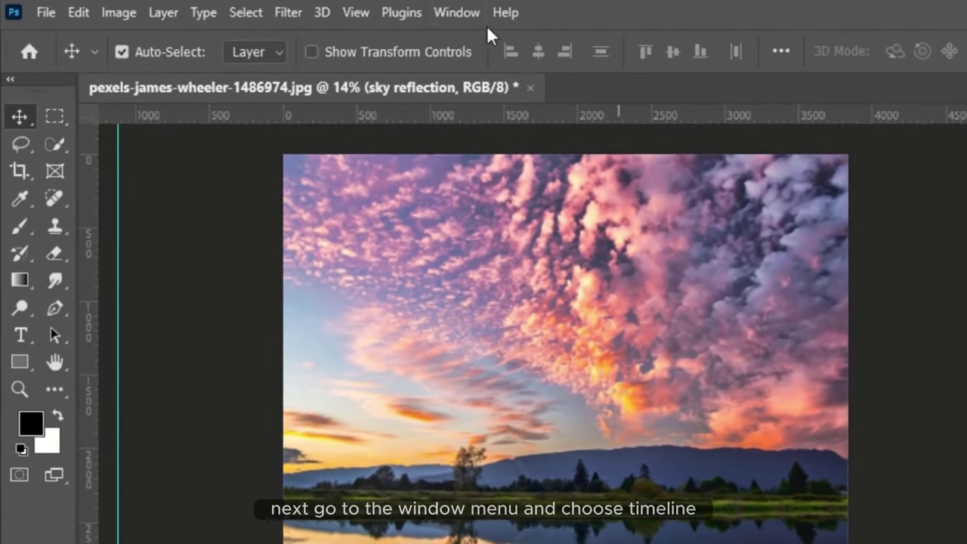
pyautogui.click(314, 8)
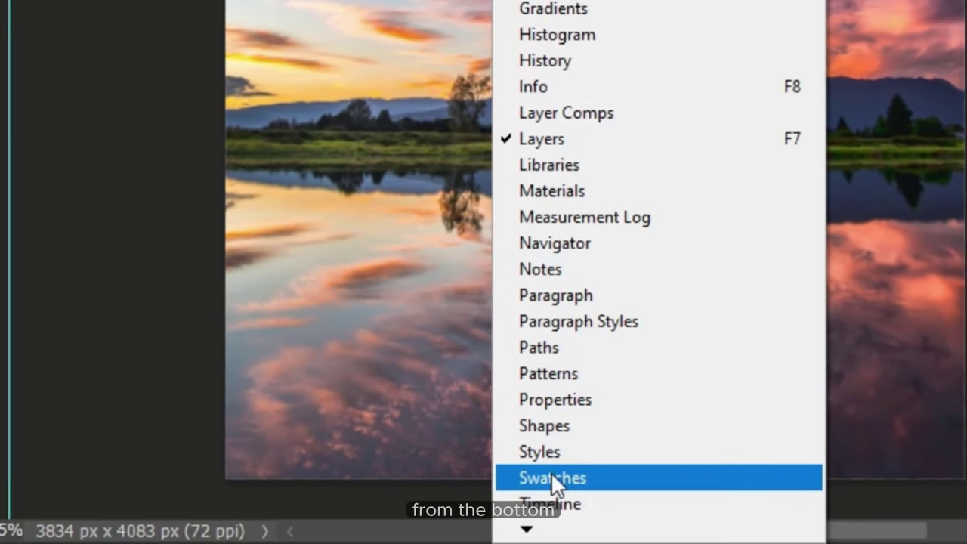
pyautogui.click(585, 505)
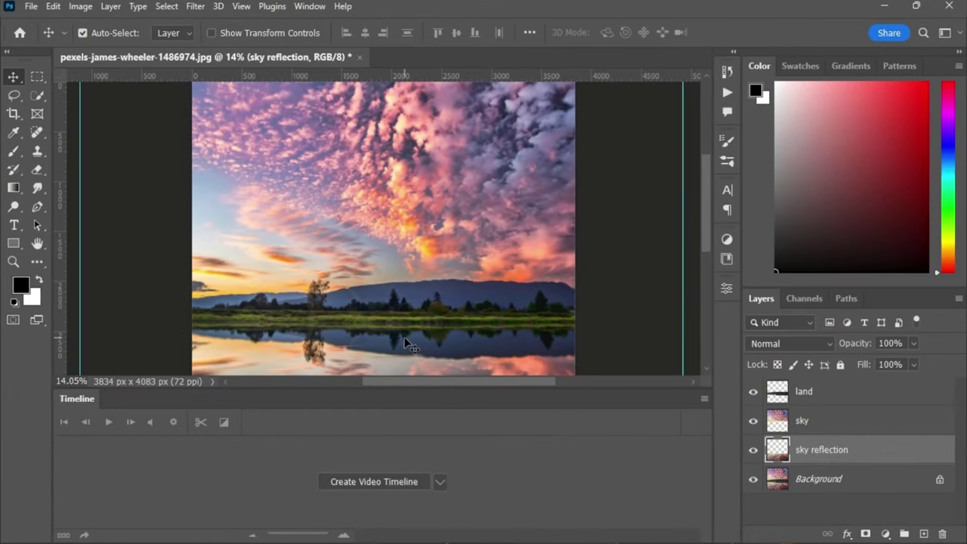
pyautogui.scroll(-3, 406, 343)
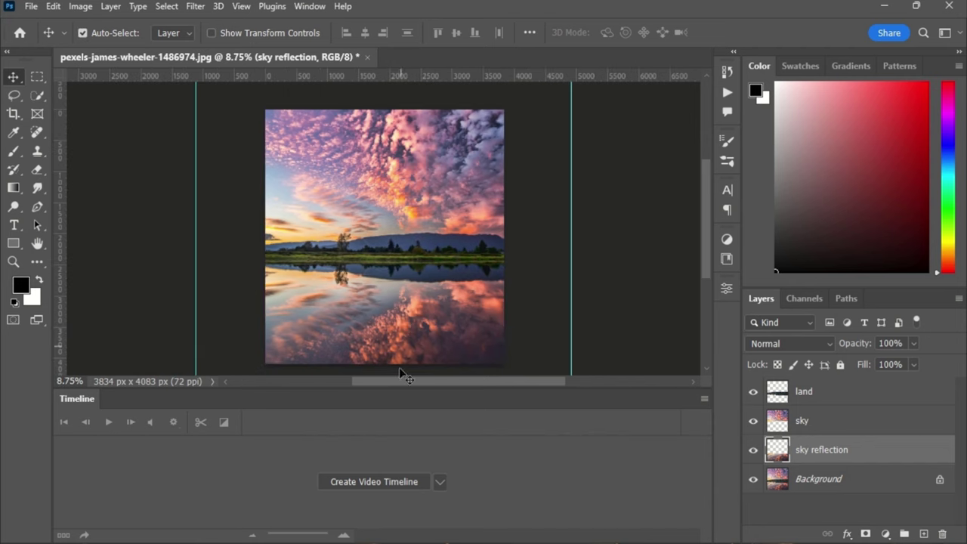
pyautogui.click(385, 477)
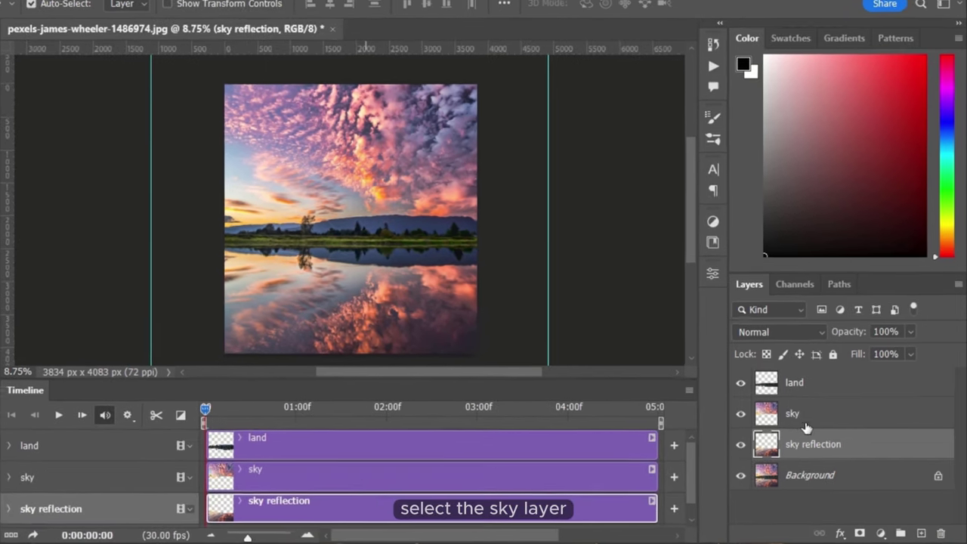
pyautogui.click(839, 425)
# Convert the sky layer to a smart object and set a Transform keyframe at 0:00:00:00
pyautogui.rightClick(803, 371)
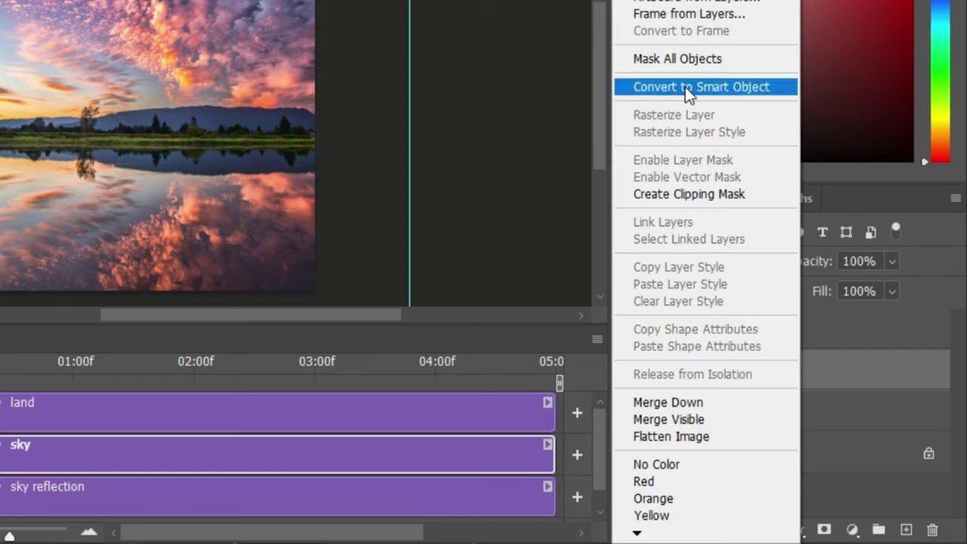
pyautogui.click(687, 88)
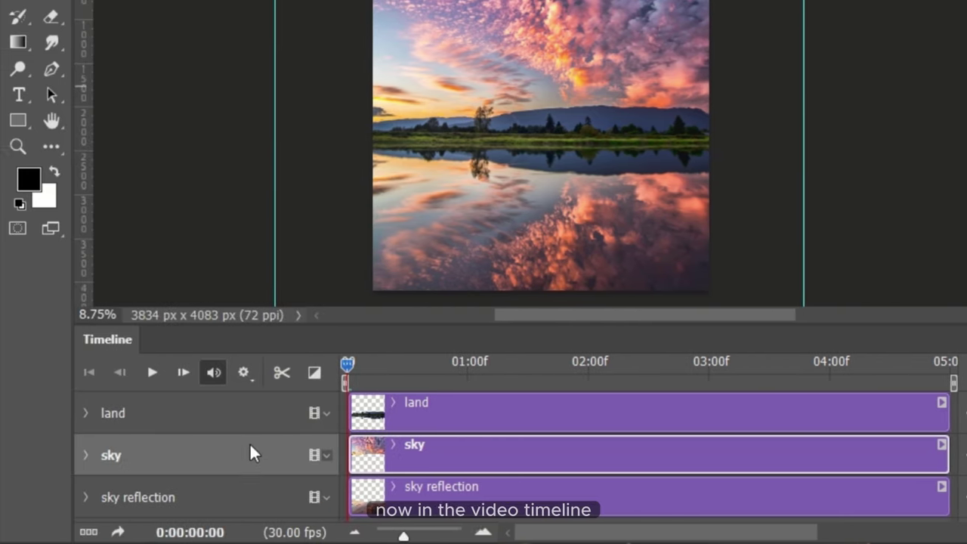
pyautogui.click(86, 455)
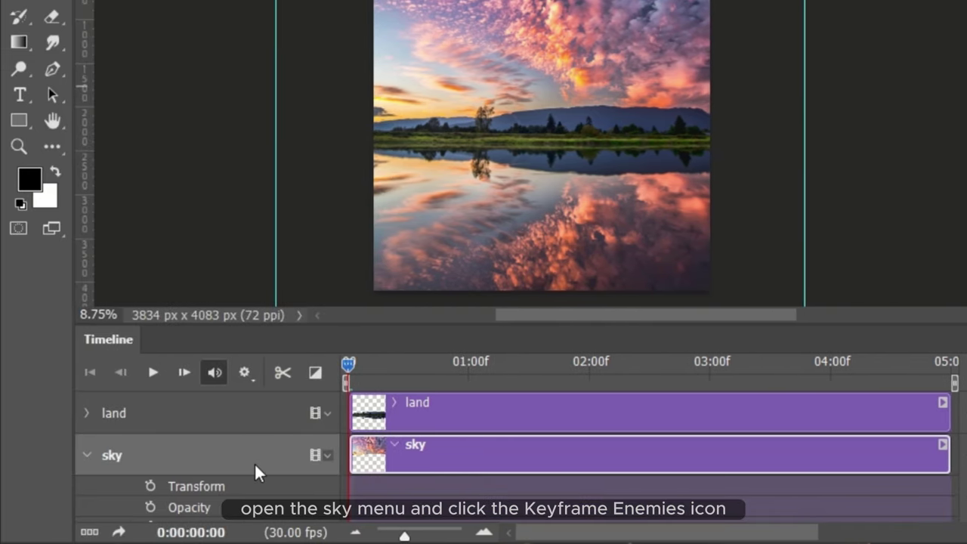
pyautogui.scroll(-1, 444, 457)
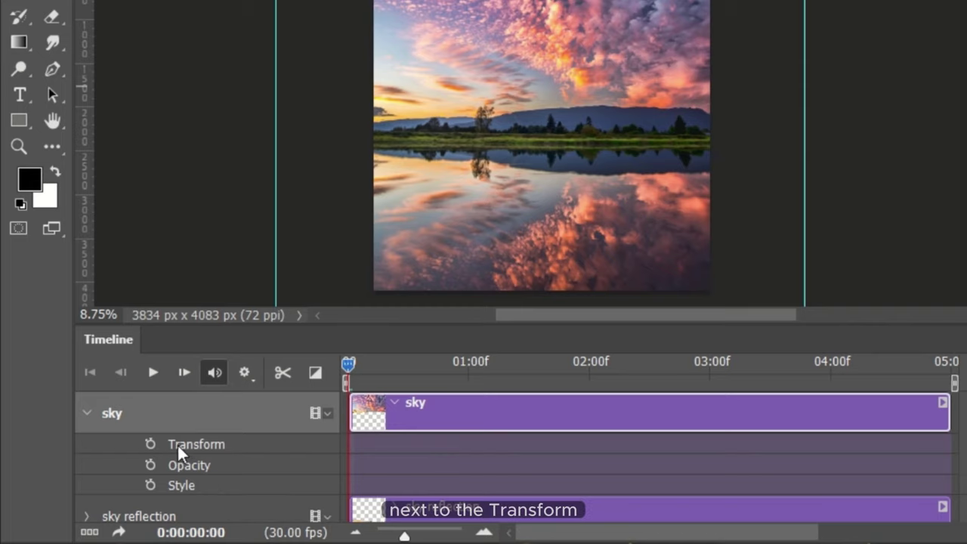
pyautogui.click(151, 444)
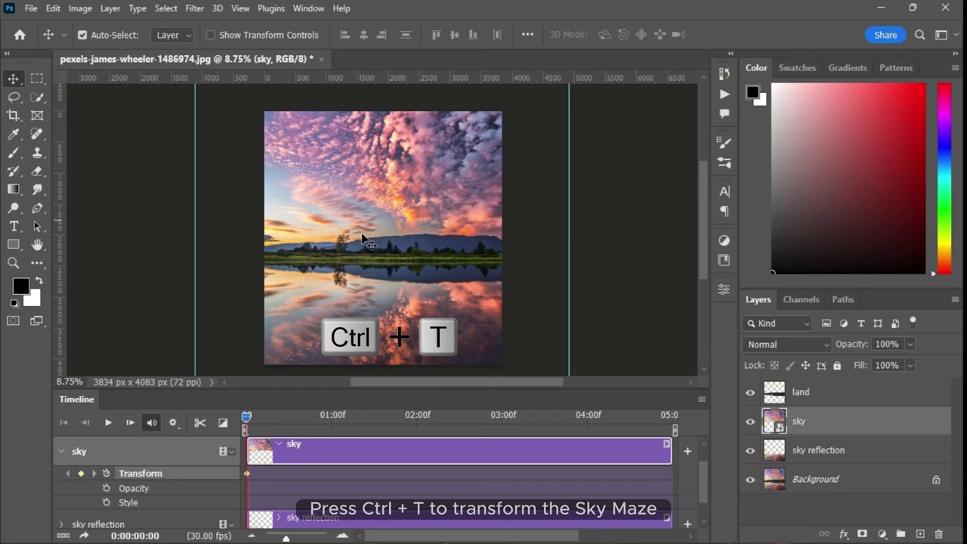
# Skew the sky layer, pulling its top-right corner out to the right guide, and commit
pyautogui.hotkey('ctrl', 't')
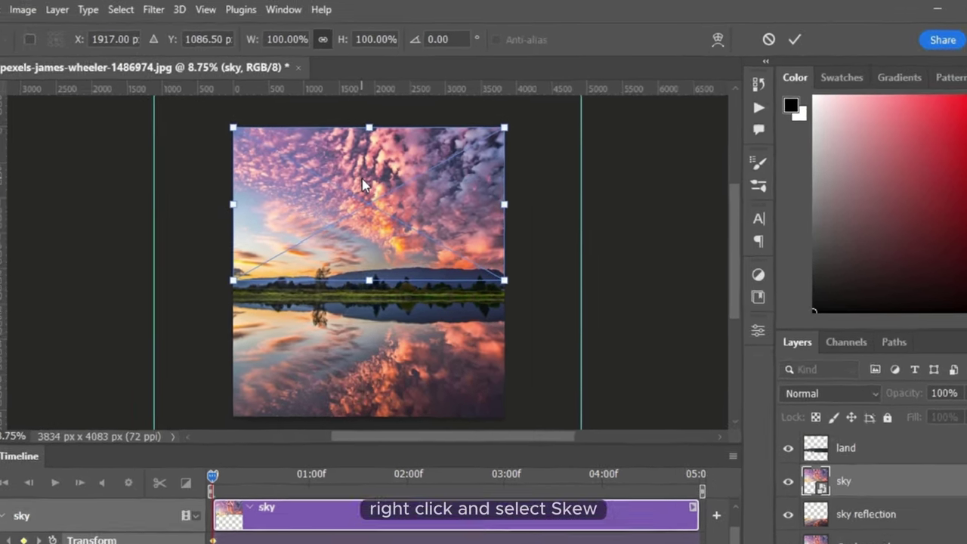
pyautogui.rightClick(377, 159)
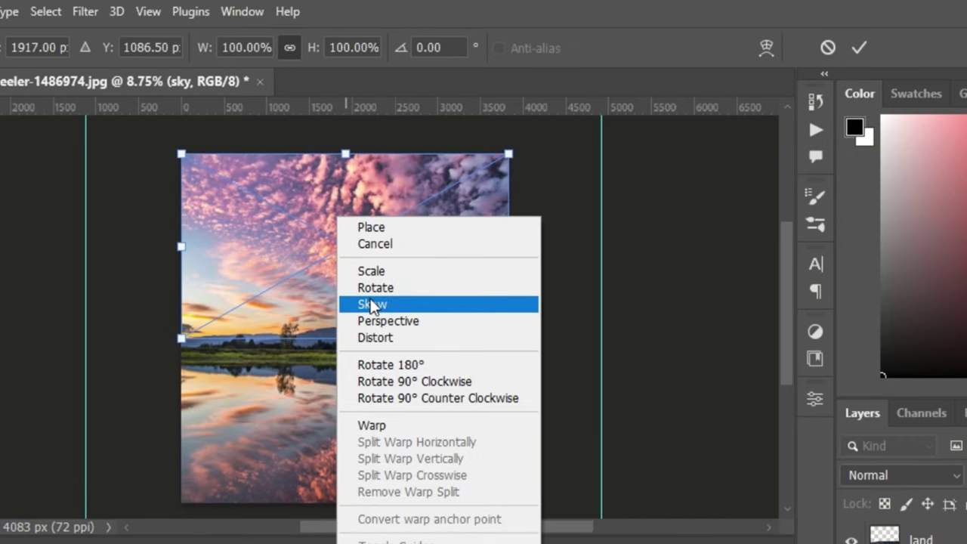
pyautogui.click(394, 304)
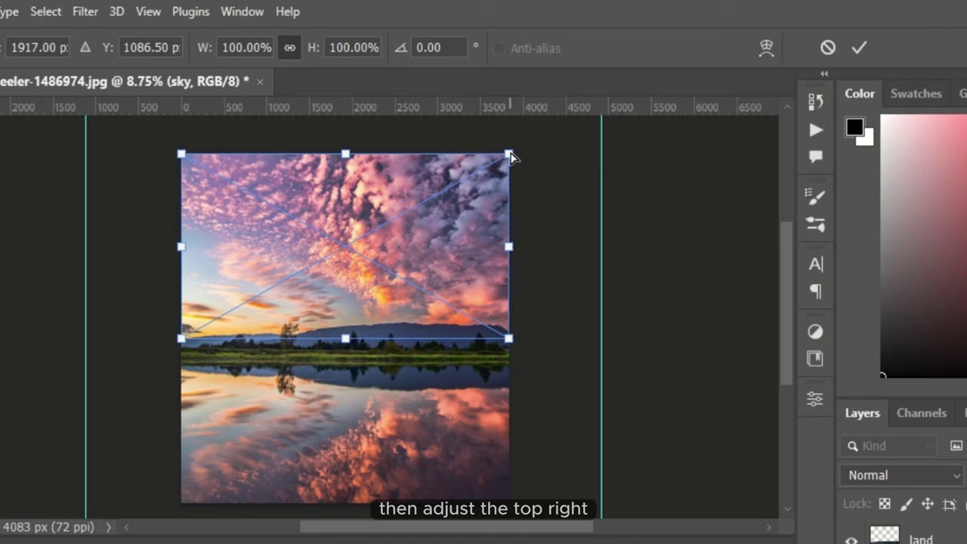
pyautogui.moveTo(512, 155); pyautogui.dragTo(605, 157)
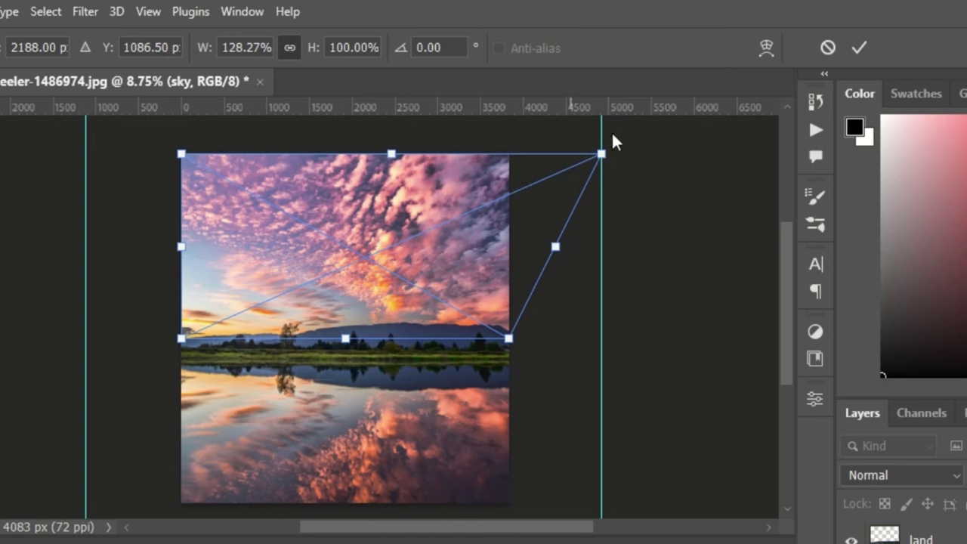
pyautogui.click(858, 47)
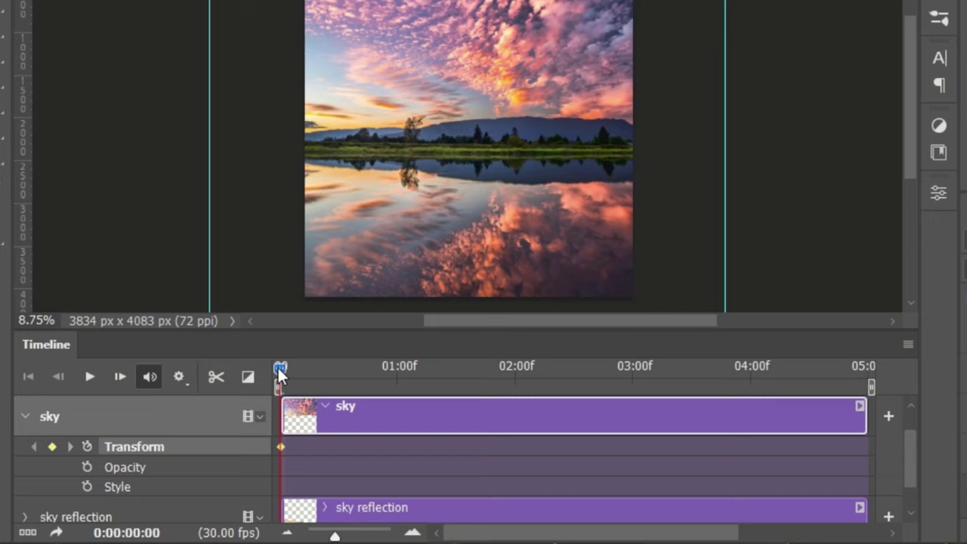
# At the last frame 0:00:04:29, skew the sky's top-left corner to the left guide instead
pyautogui.moveTo(279, 372); pyautogui.dragTo(871, 366)
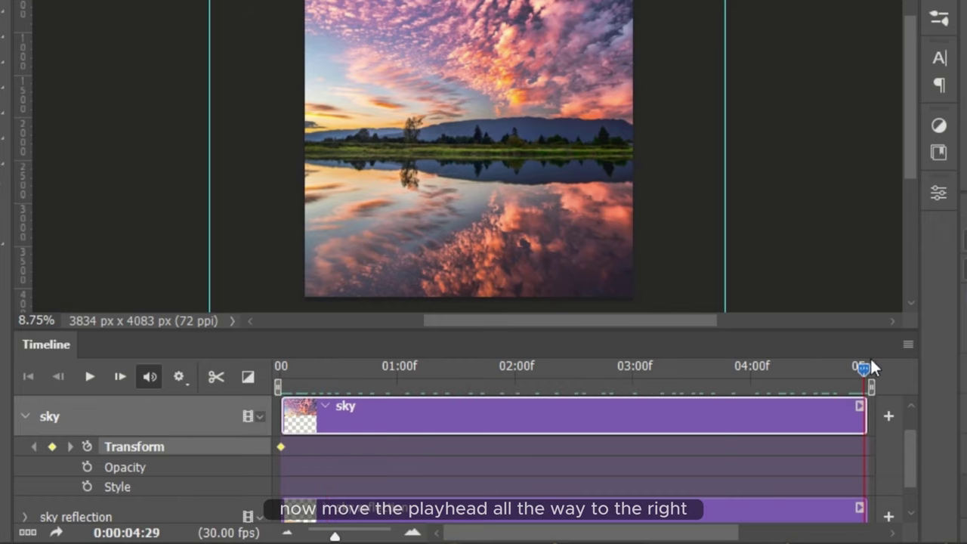
pyautogui.hotkey('ctrl', 't')
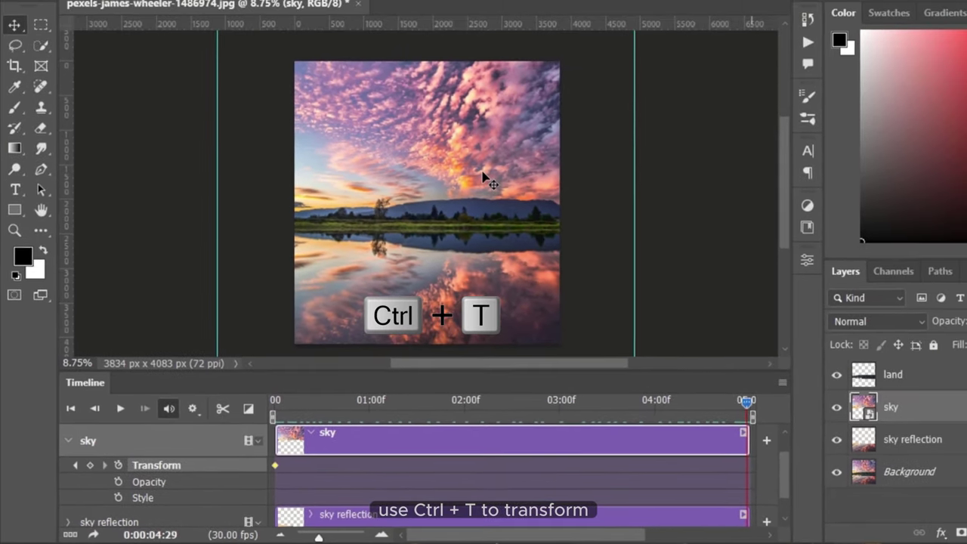
pyautogui.rightClick(390, 142)
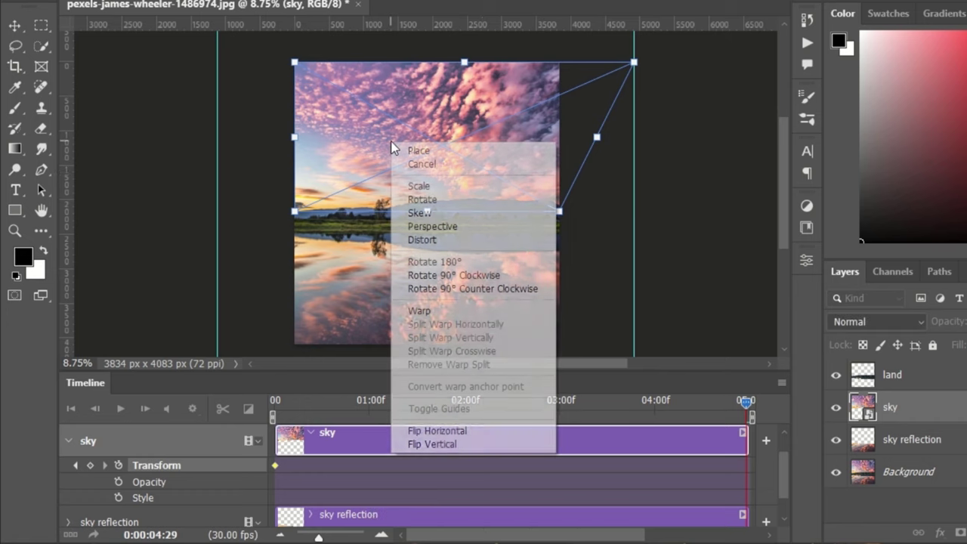
pyautogui.click(423, 214)
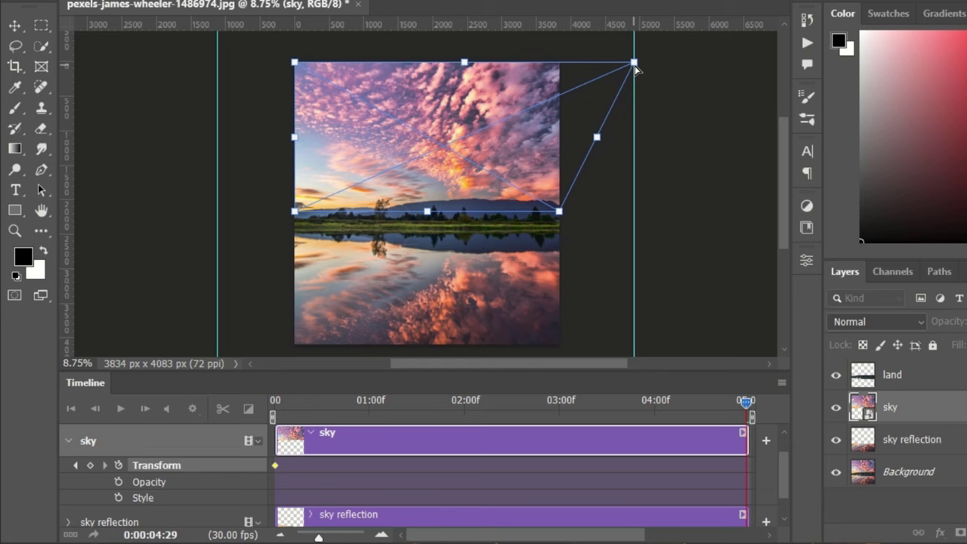
pyautogui.moveTo(635, 69); pyautogui.dragTo(564, 70)
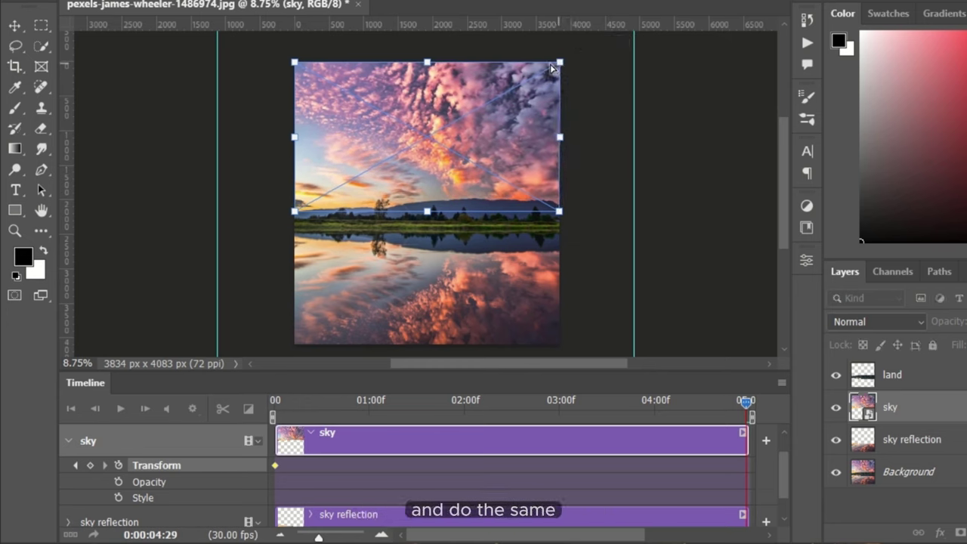
pyautogui.moveTo(295, 63); pyautogui.dragTo(219, 66)
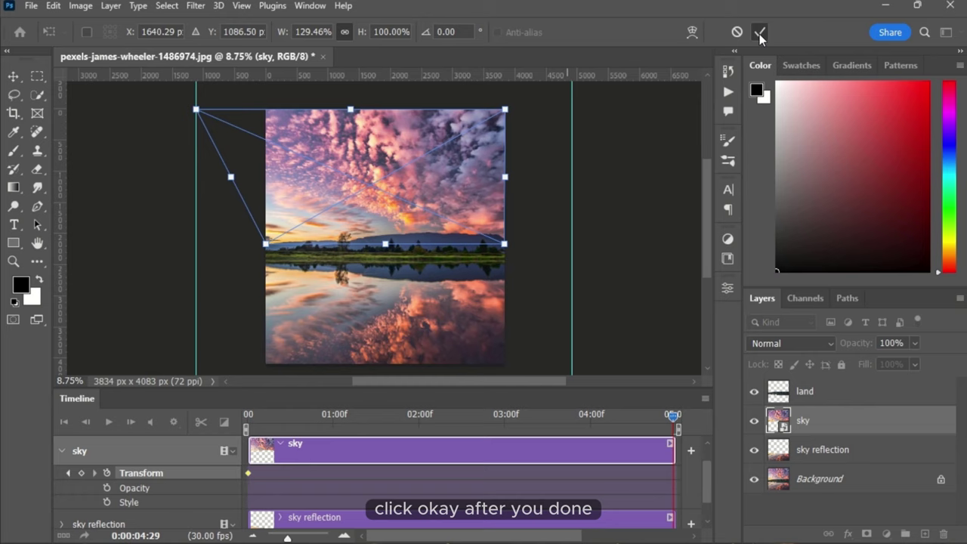
pyautogui.click(760, 33)
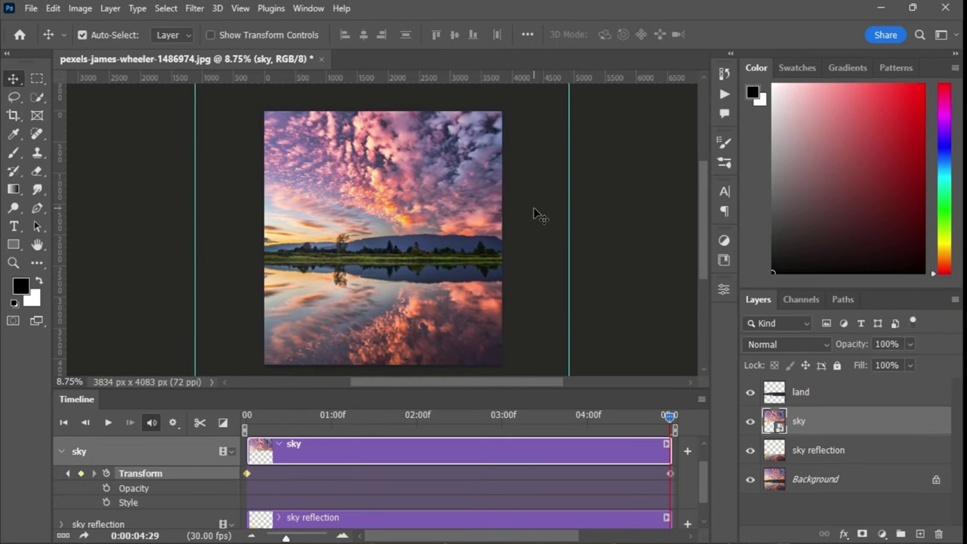
# Back at frame 0, convert sky reflection to a smart object and start its Transform keyframes
pyautogui.click(61, 451)
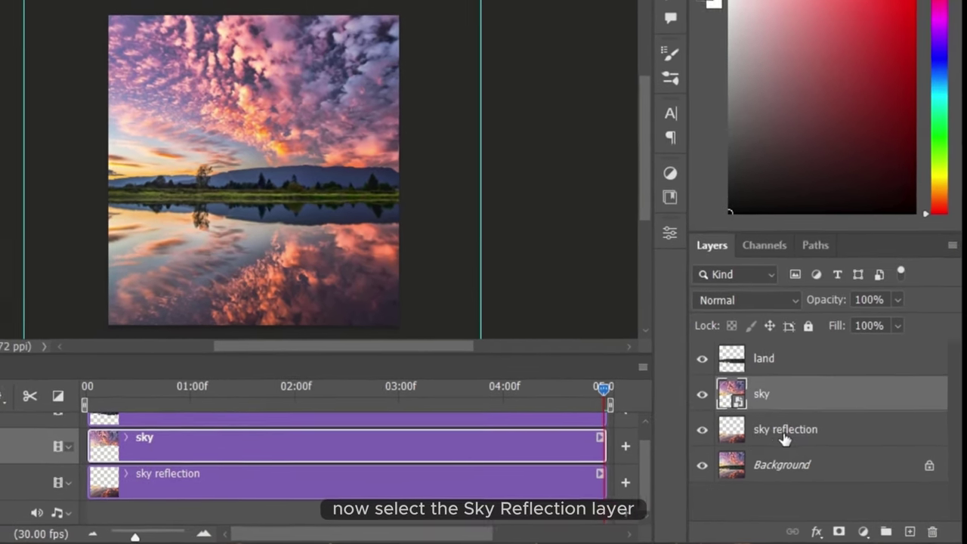
pyautogui.click(826, 456)
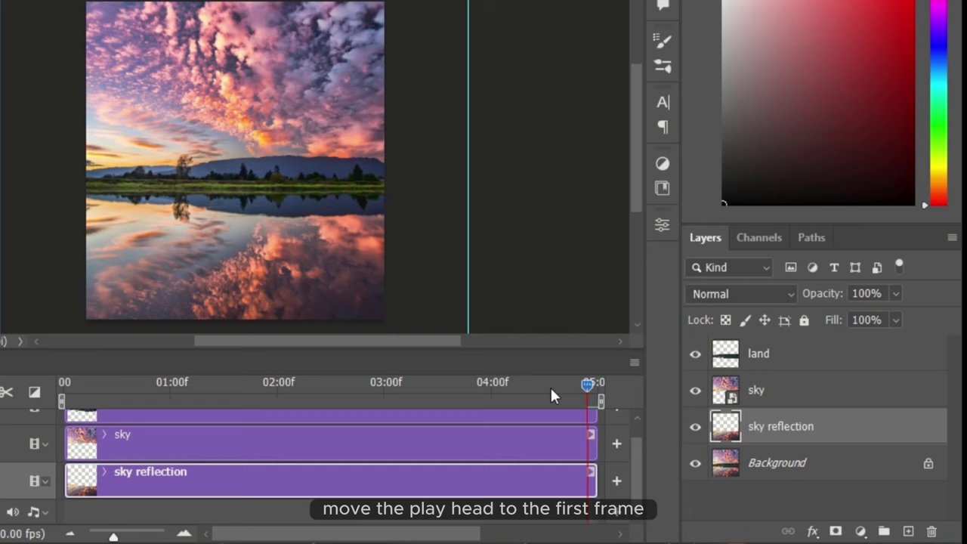
pyautogui.moveTo(550, 385); pyautogui.dragTo(49, 425)
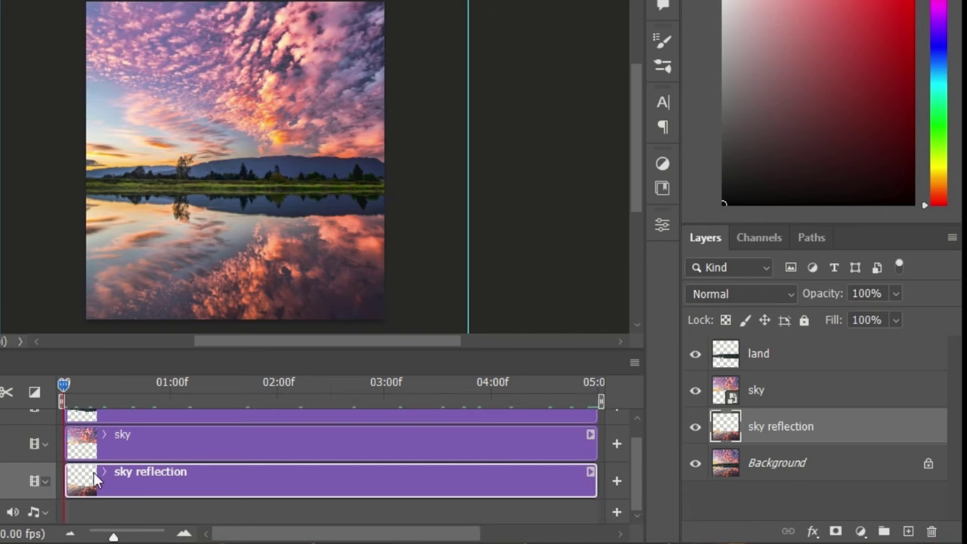
pyautogui.rightClick(789, 426)
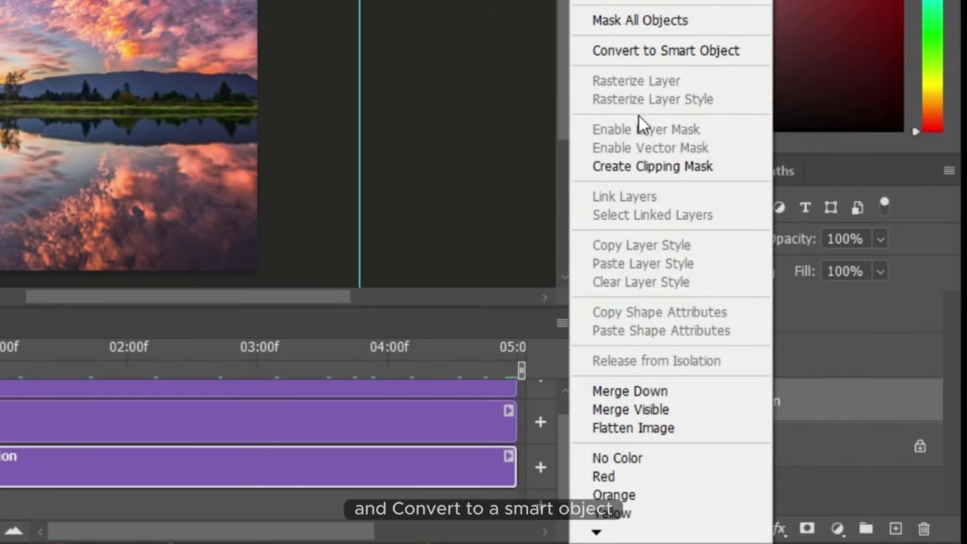
pyautogui.click(621, 54)
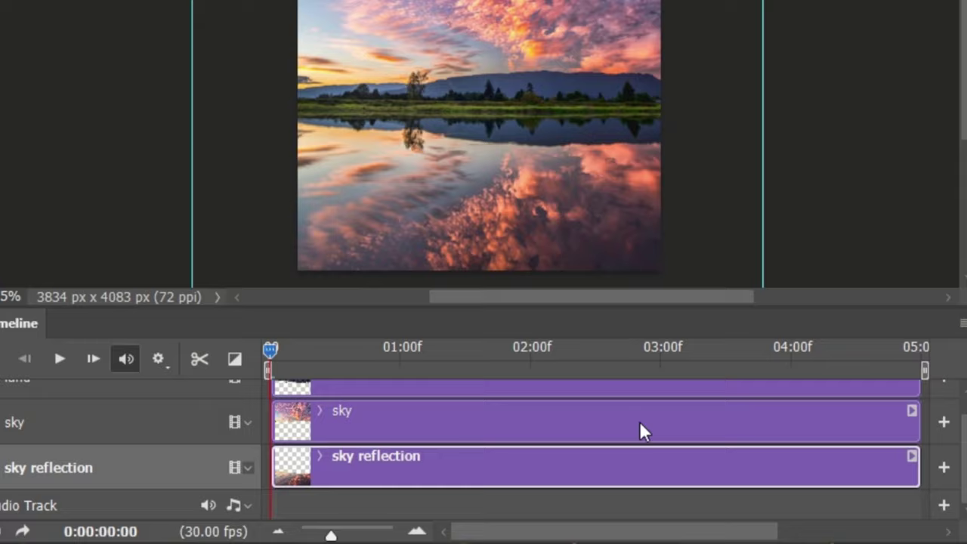
pyautogui.click(11, 467)
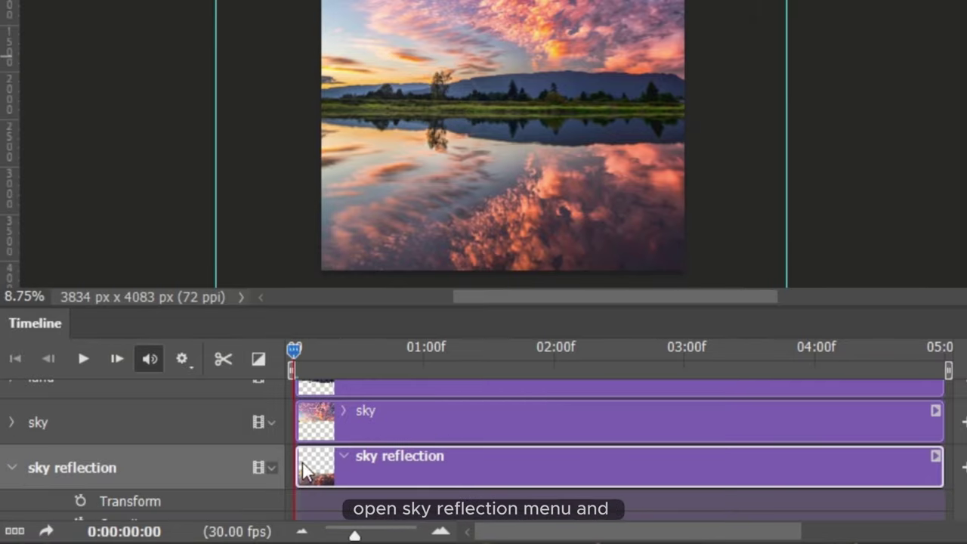
pyautogui.scroll(-1, 370, 456)
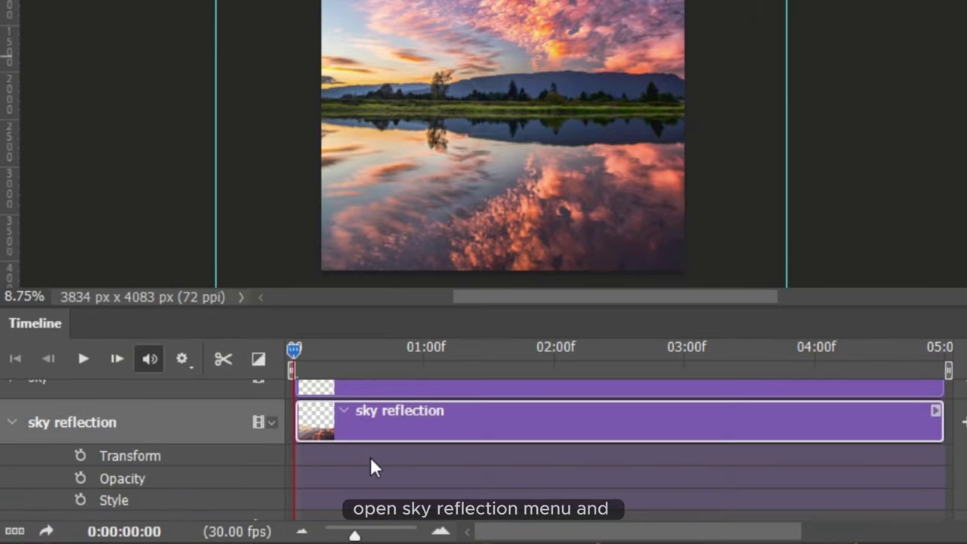
pyautogui.click(80, 456)
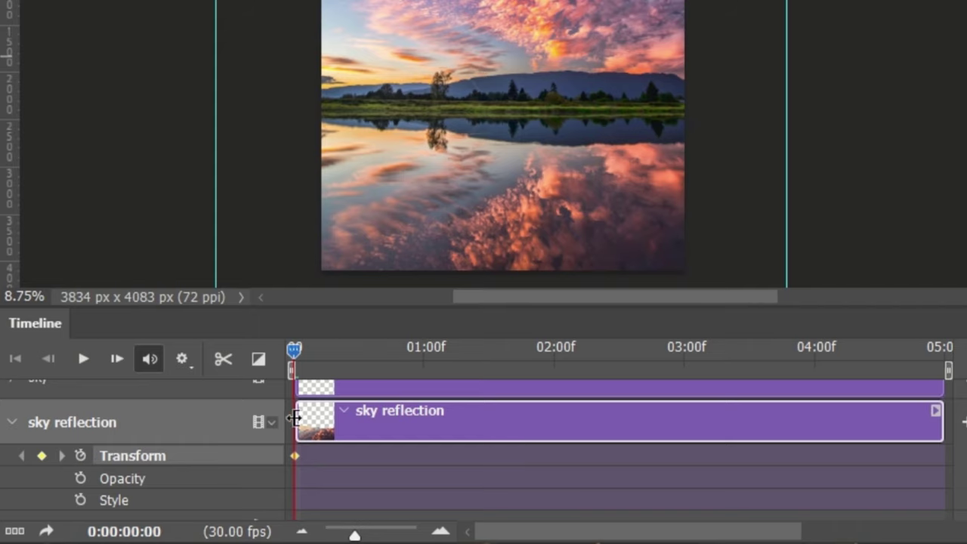
# Skew the sky reflection at the first frame, slanting its bottom-right corner right to the guide
pyautogui.hotkey('ctrl', 't')
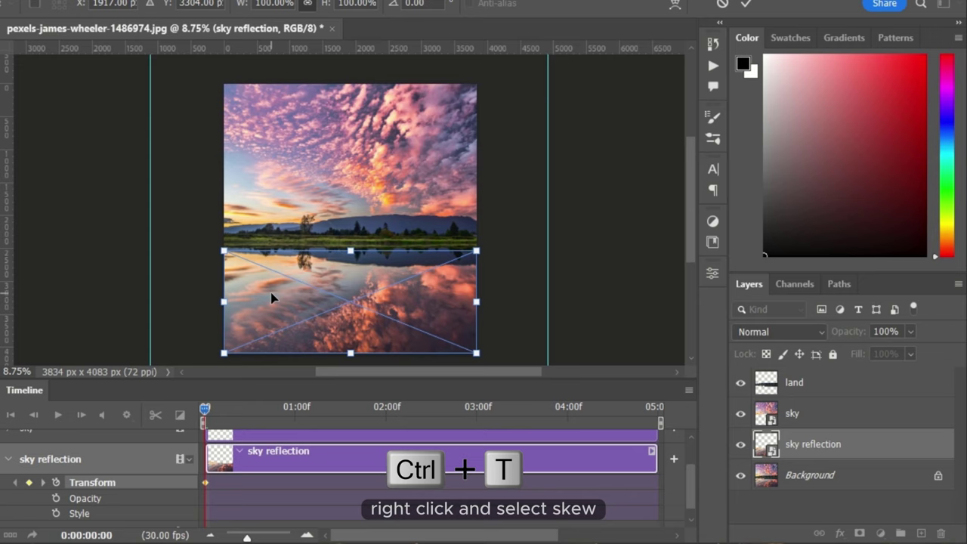
pyautogui.rightClick(463, 346)
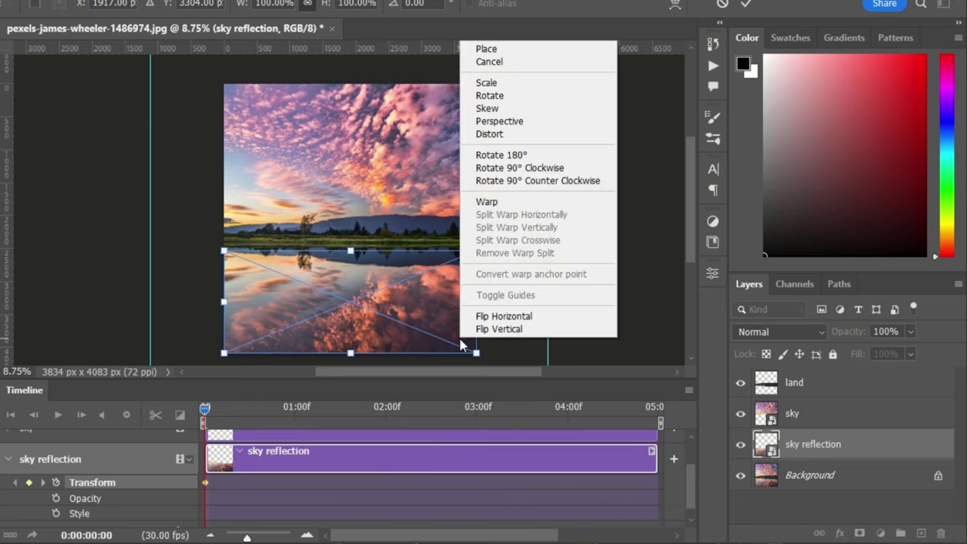
pyautogui.click(496, 109)
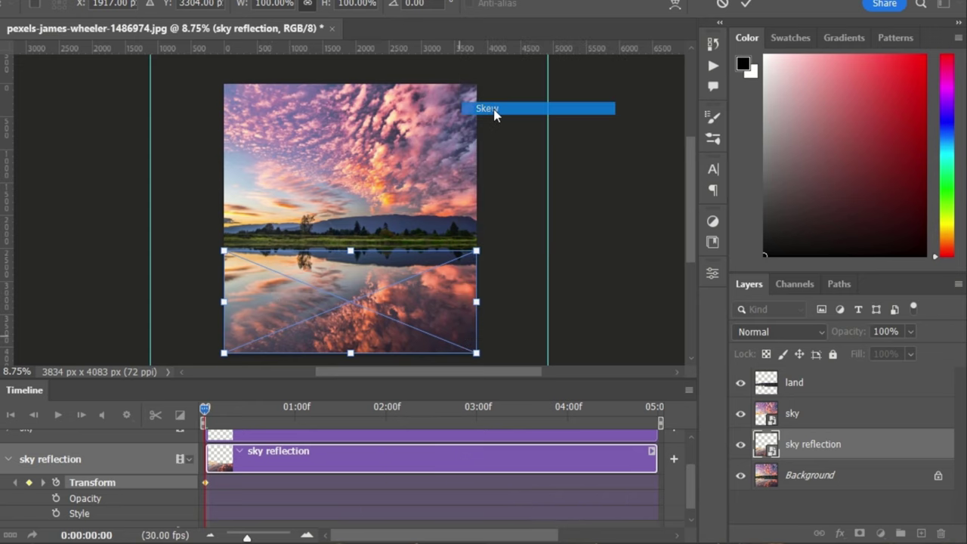
pyautogui.moveTo(477, 353); pyautogui.dragTo(549, 355)
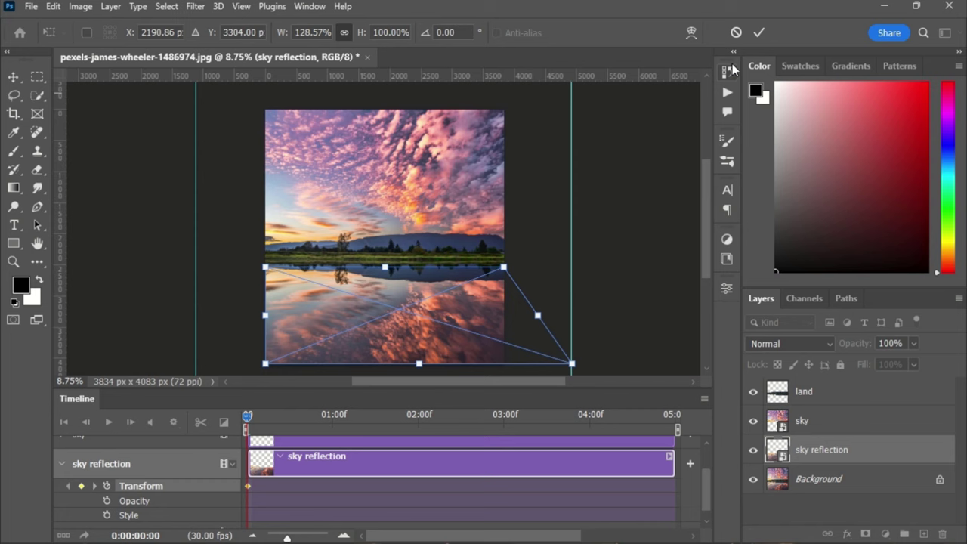
pyautogui.click(758, 32)
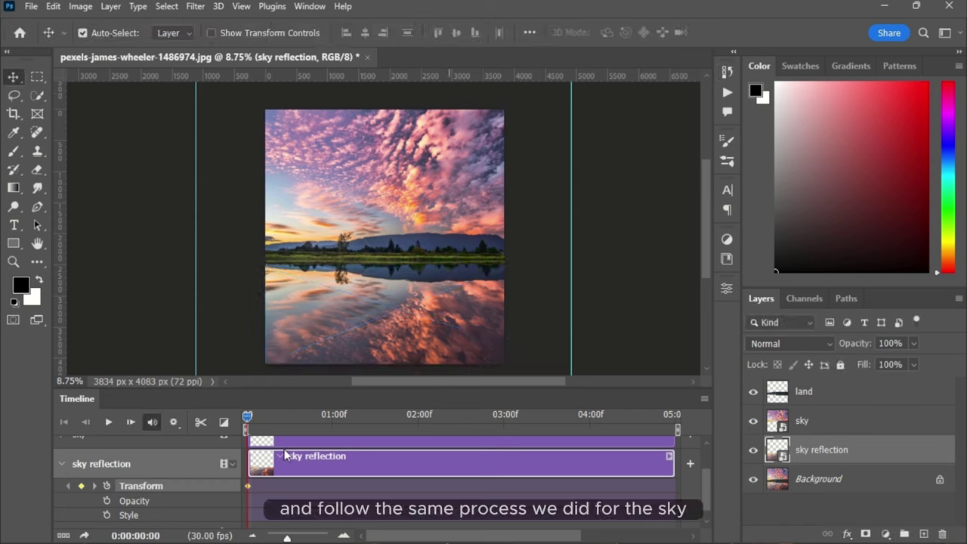
pyautogui.moveTo(247, 419); pyautogui.dragTo(674, 421)
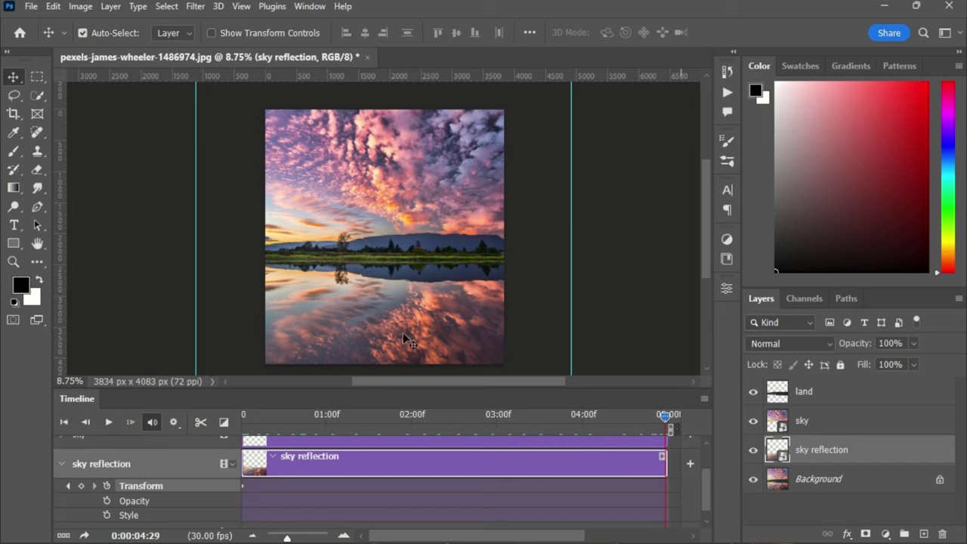
# At 0:00:04:29, skew the reflection leftward: bottom-right corner back, bottom-left corner out to the left guide
pyautogui.hotkey('ctrl', 't')
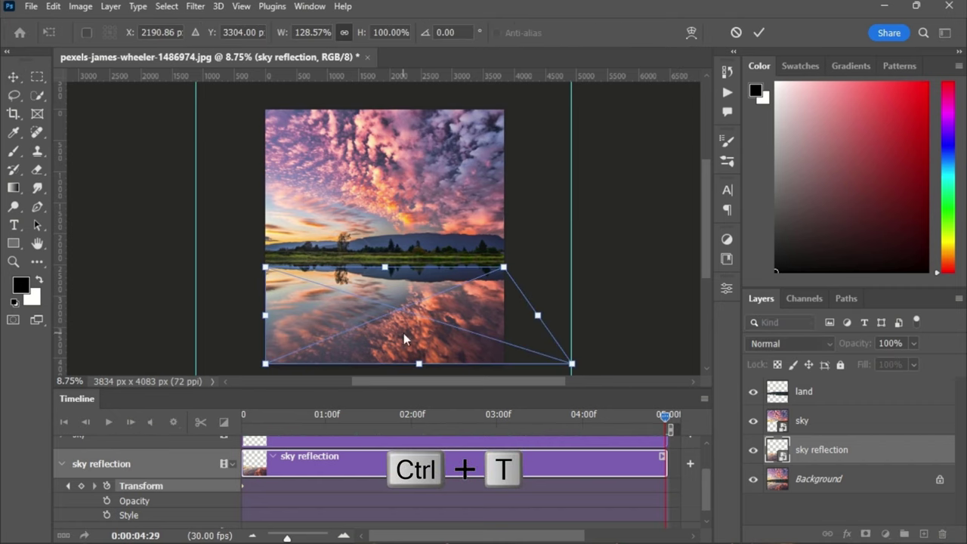
pyautogui.rightClick(404, 333)
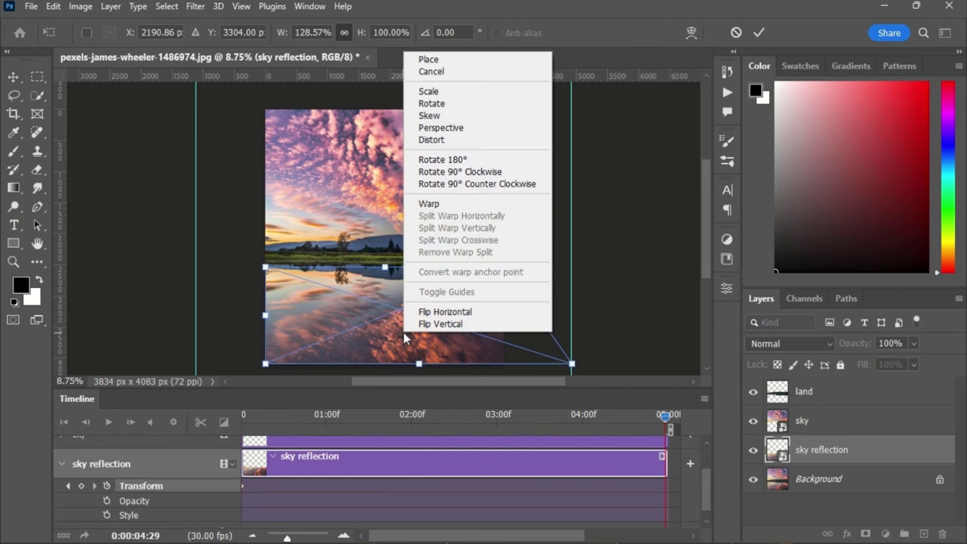
pyautogui.click(451, 118)
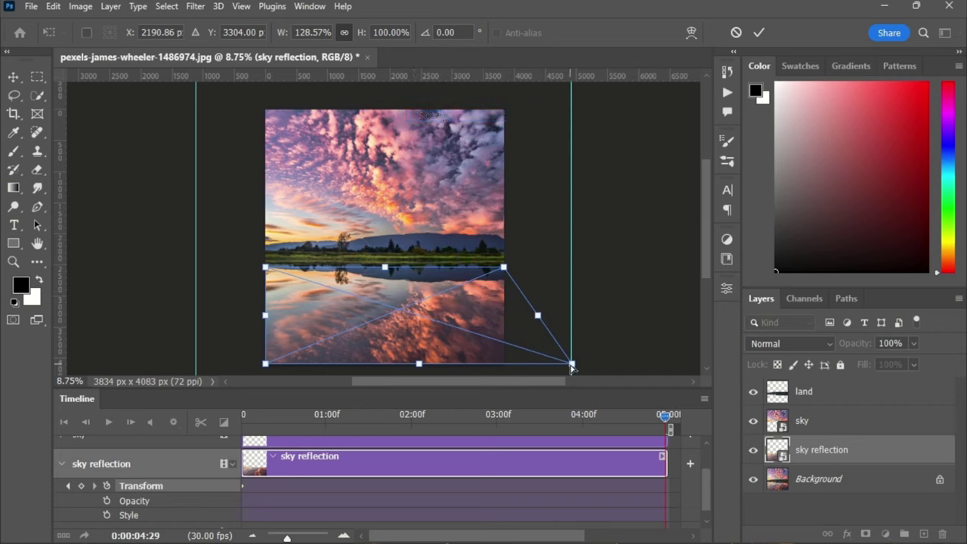
pyautogui.moveTo(572, 367); pyautogui.dragTo(504, 369)
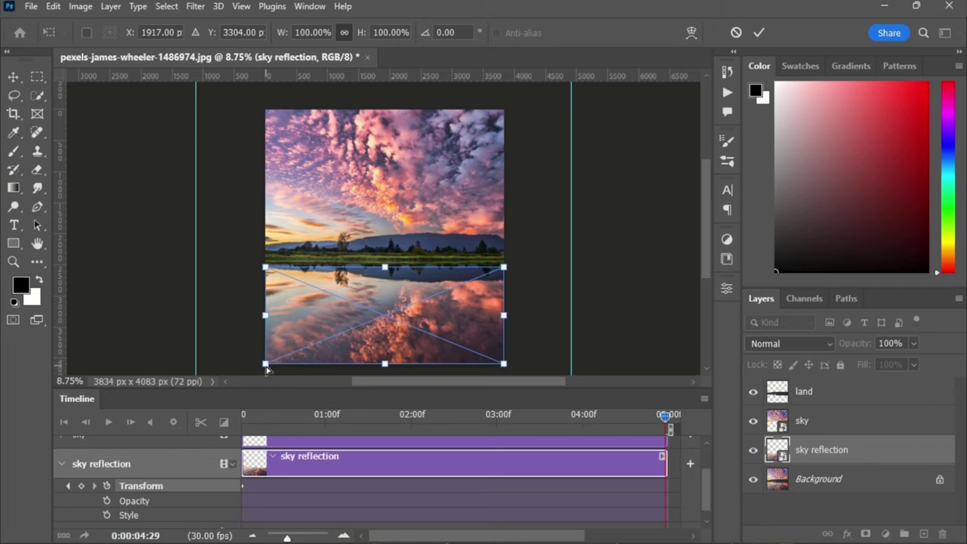
pyautogui.moveTo(266, 368); pyautogui.dragTo(195, 364)
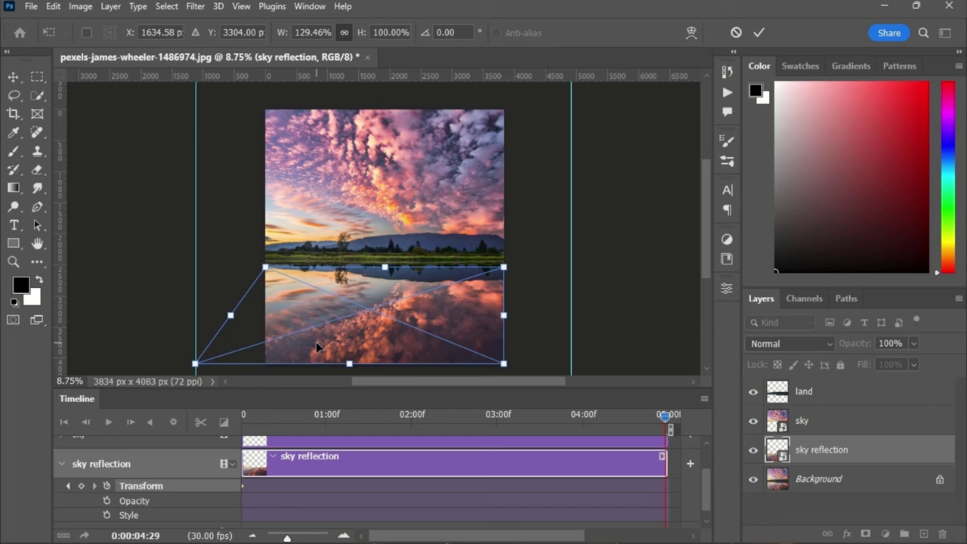
pyautogui.click(758, 33)
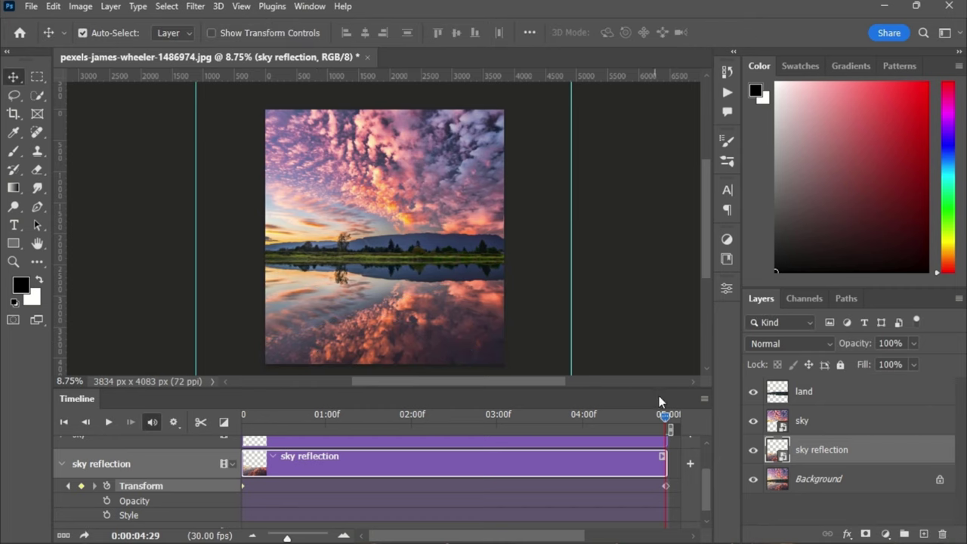
pyautogui.moveTo(663, 416); pyautogui.dragTo(215, 445)
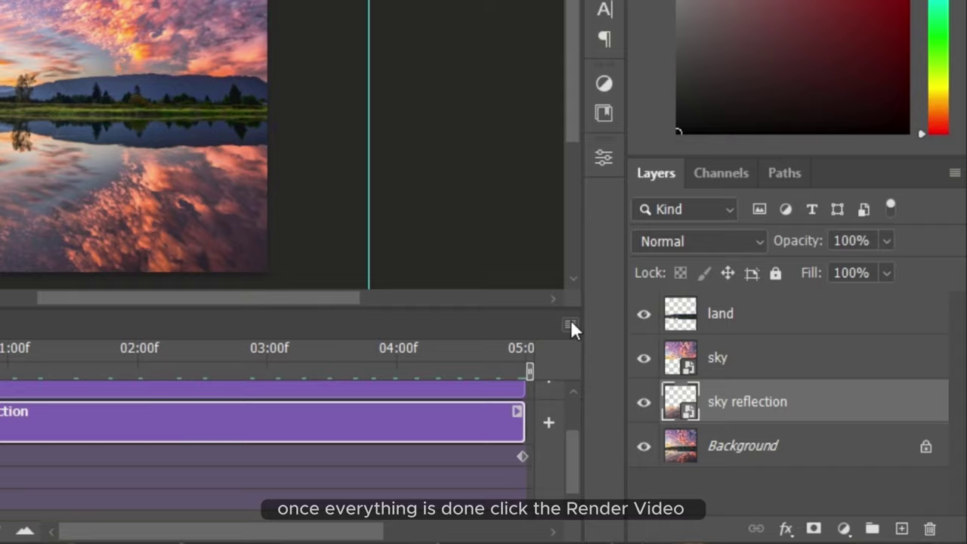
# Start a video render with output going to the moving clouds folder
pyautogui.click(704, 397)
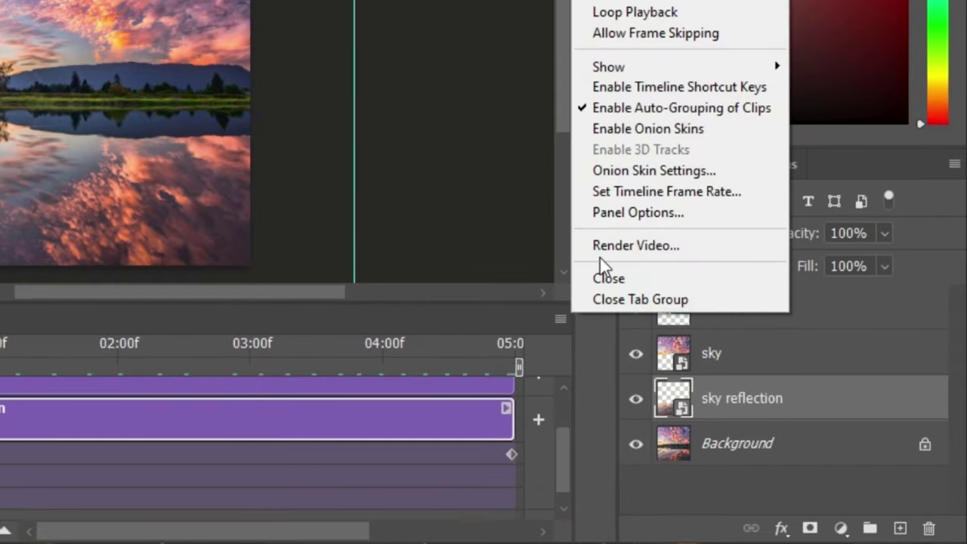
pyautogui.click(627, 246)
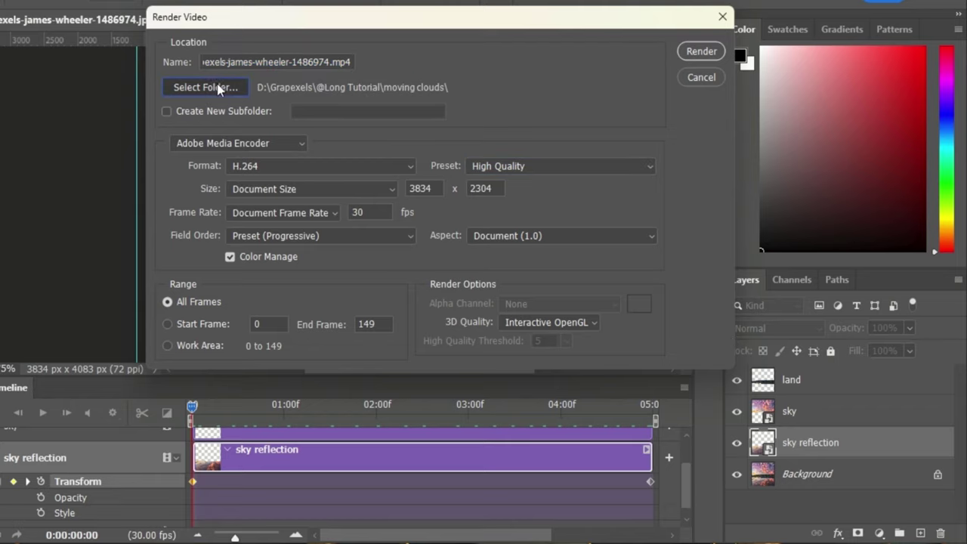
pyautogui.click(206, 87)
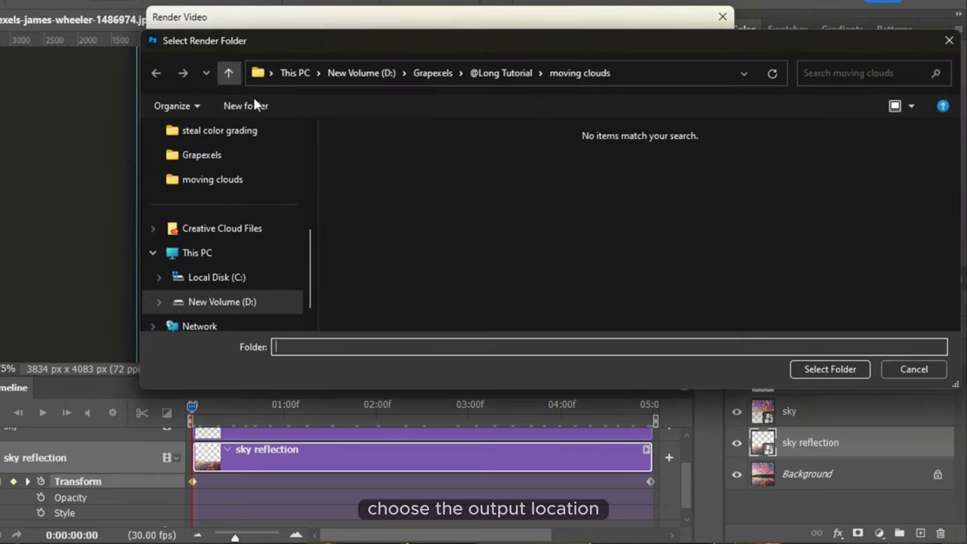
pyautogui.click(829, 369)
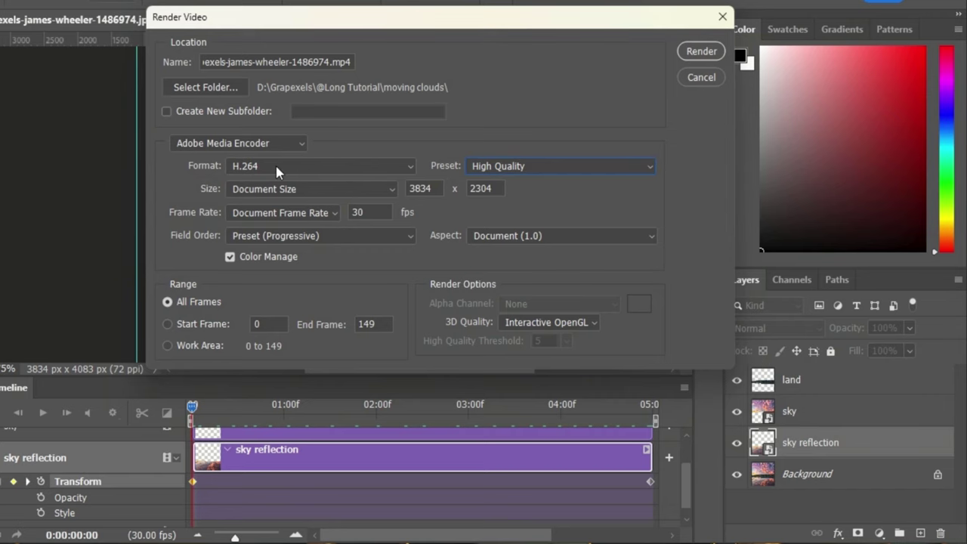
# Render as H.264 High Quality at Film (2K) 2048 x 1556, 60 fps
pyautogui.click(490, 169)
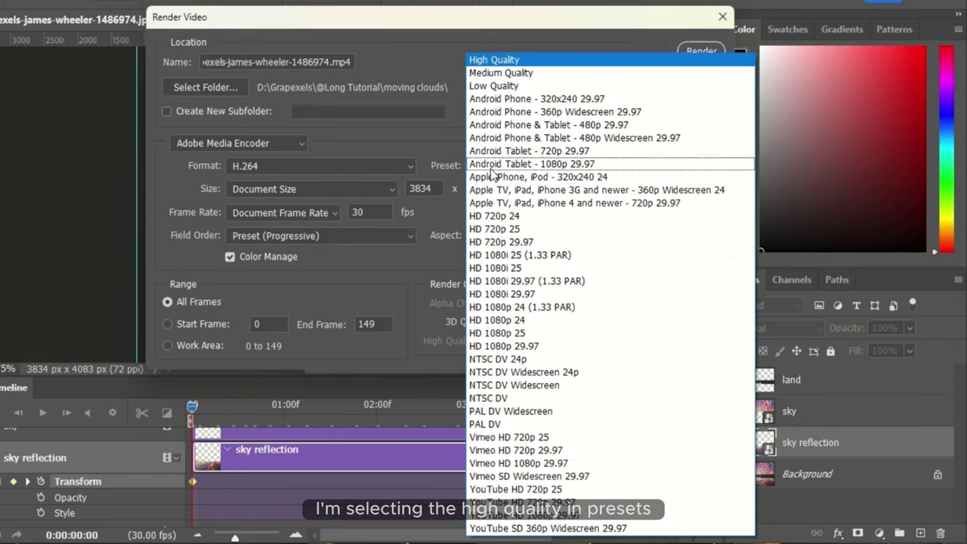
pyautogui.click(487, 59)
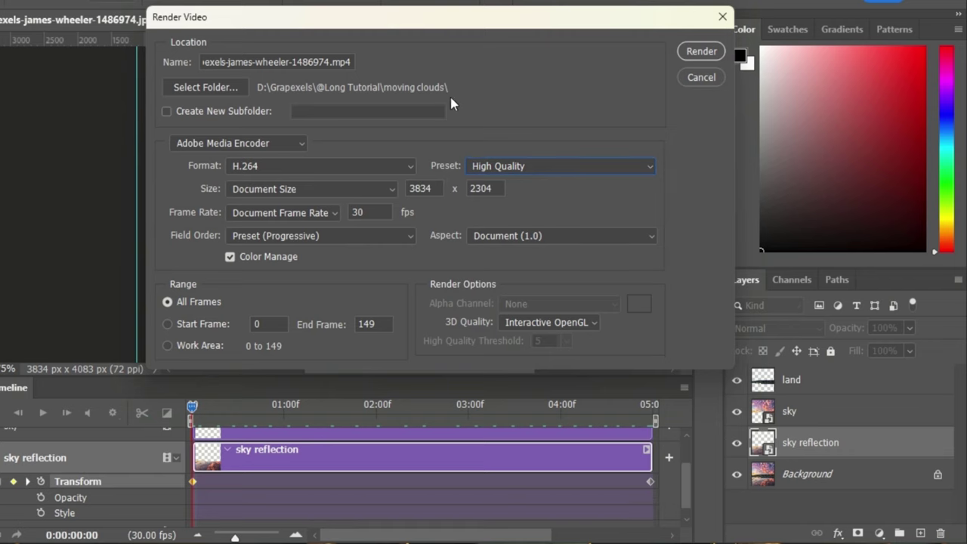
pyautogui.click(291, 189)
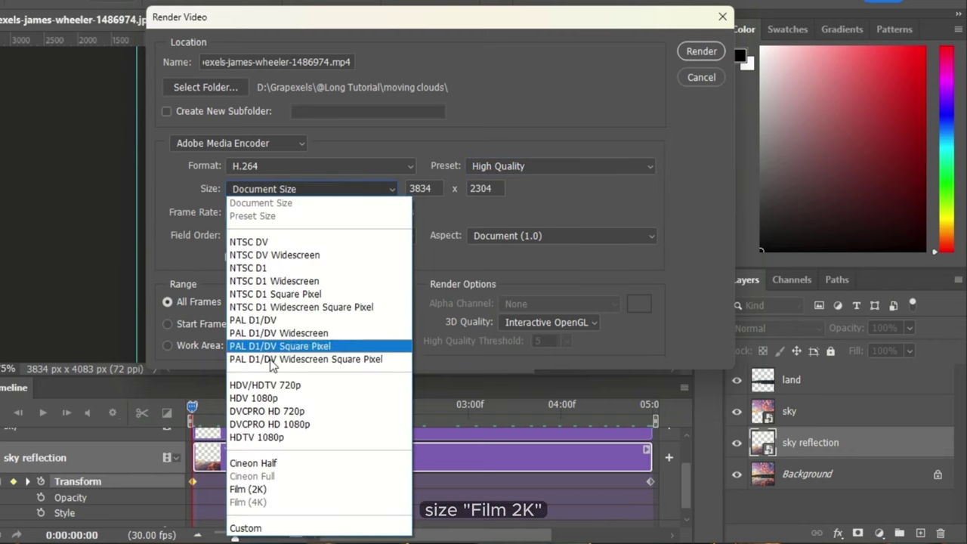
pyautogui.click(247, 490)
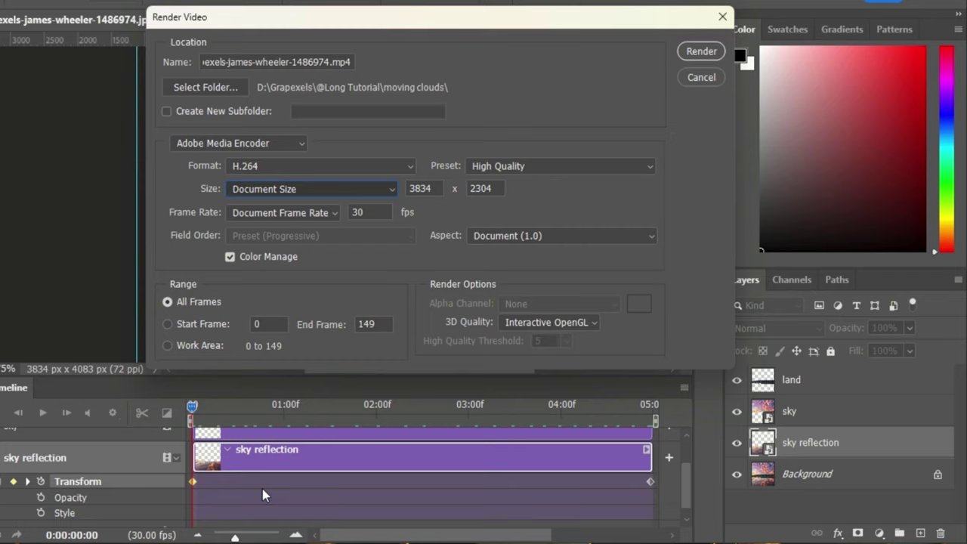
pyautogui.click(284, 214)
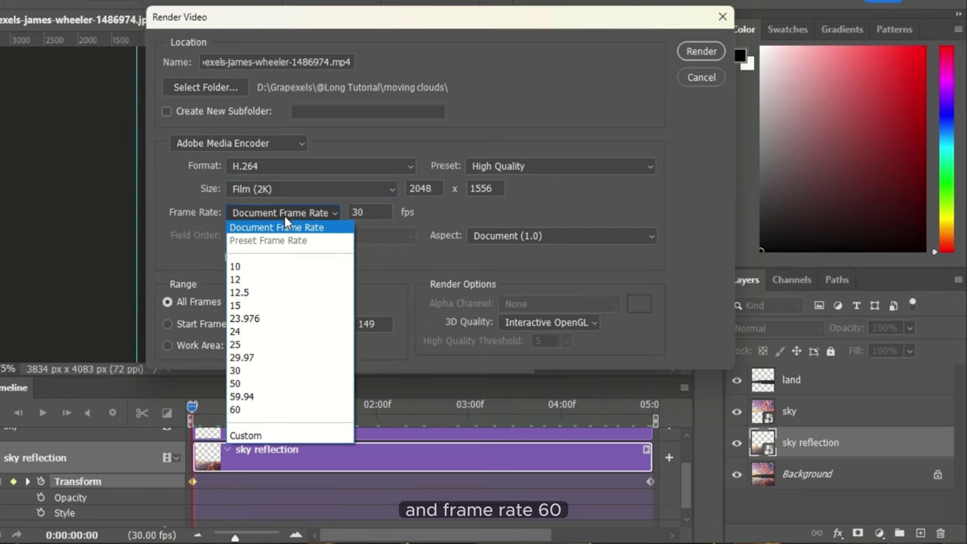
pyautogui.click(248, 406)
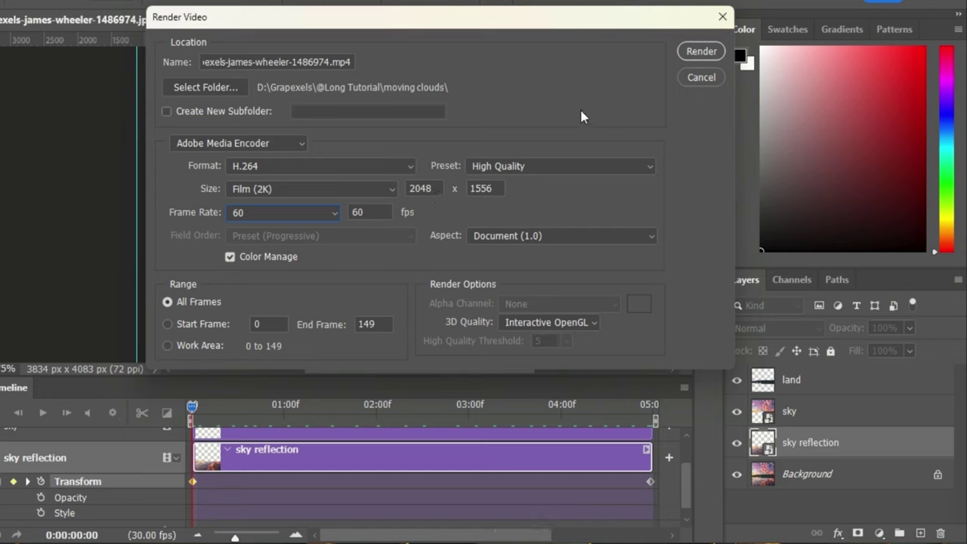
pyautogui.click(699, 53)
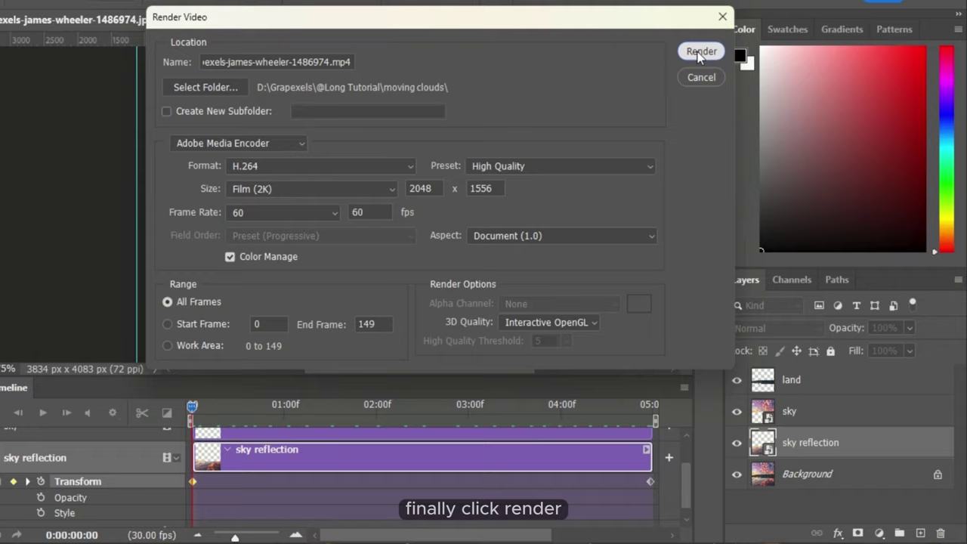